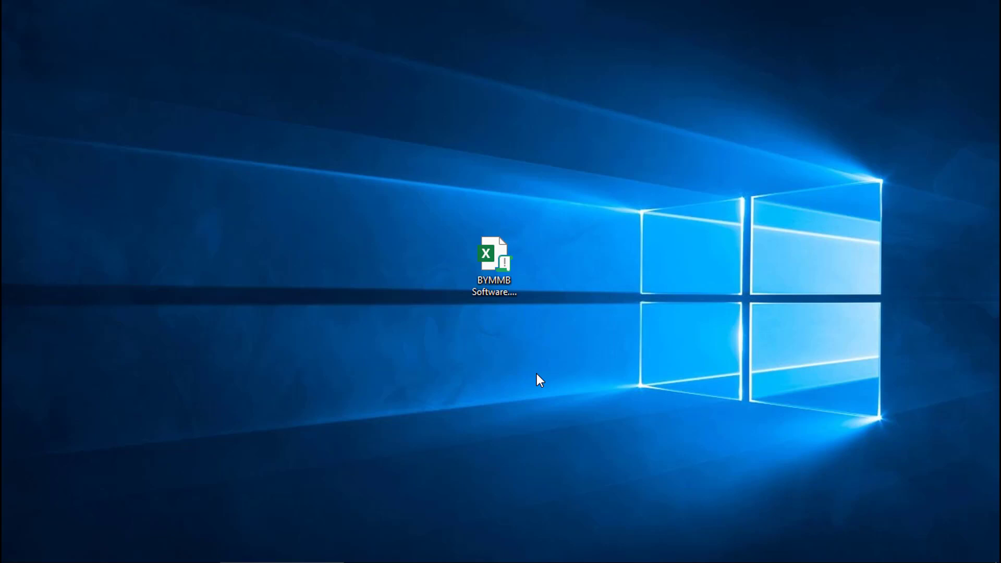
Step: Select the BYMMB Software.xlsm icon on the desktop
click(491, 270)
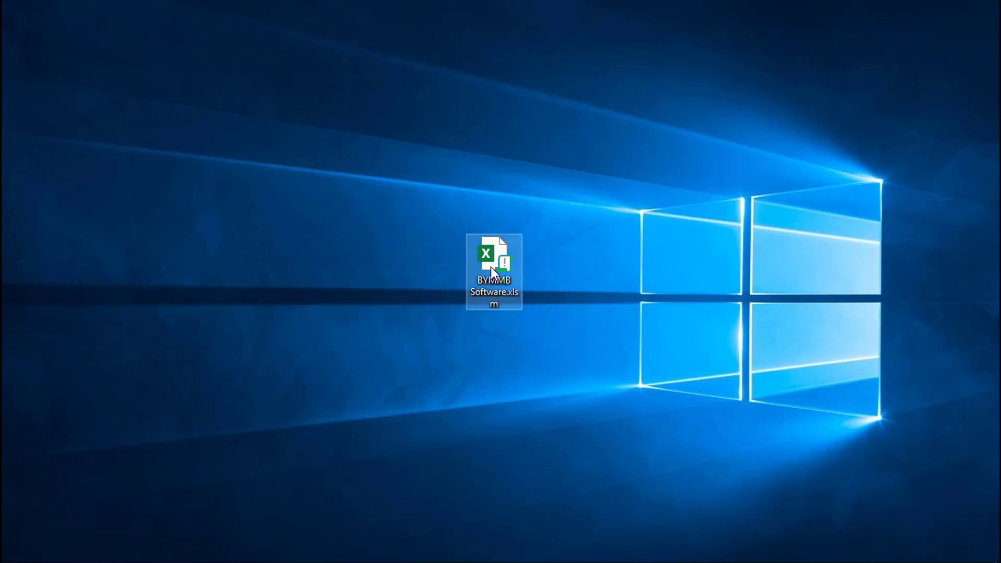
click(480, 345)
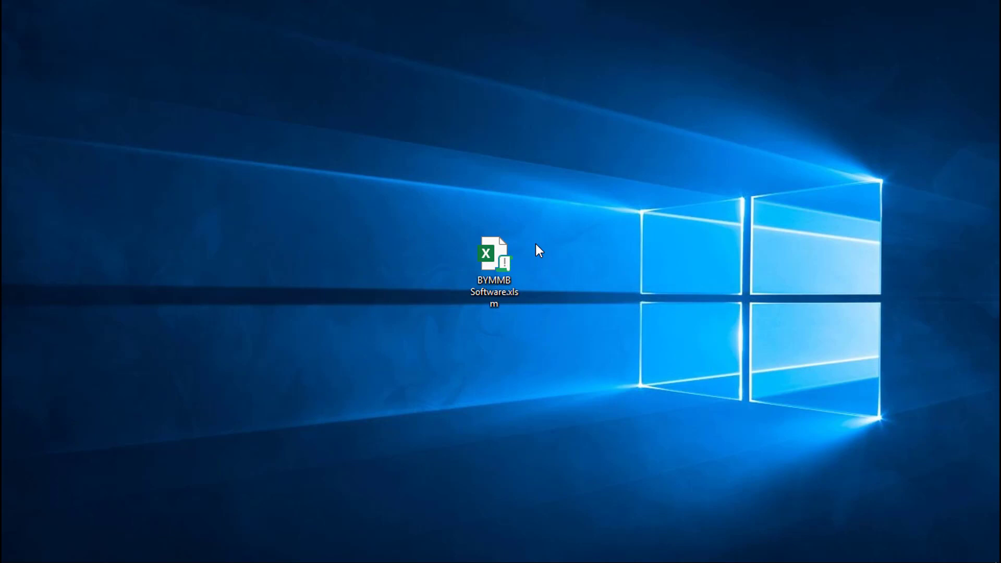
Step: Open BYMMB Software.xlsm and log in with the admin username and its password, confirming the success message
click(506, 263)
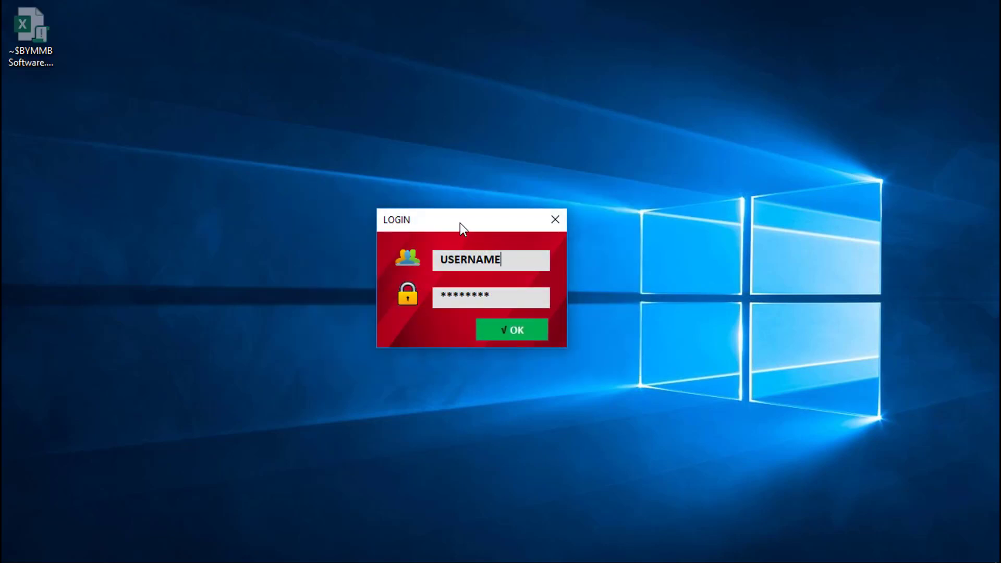
drag(460, 223, 482, 208)
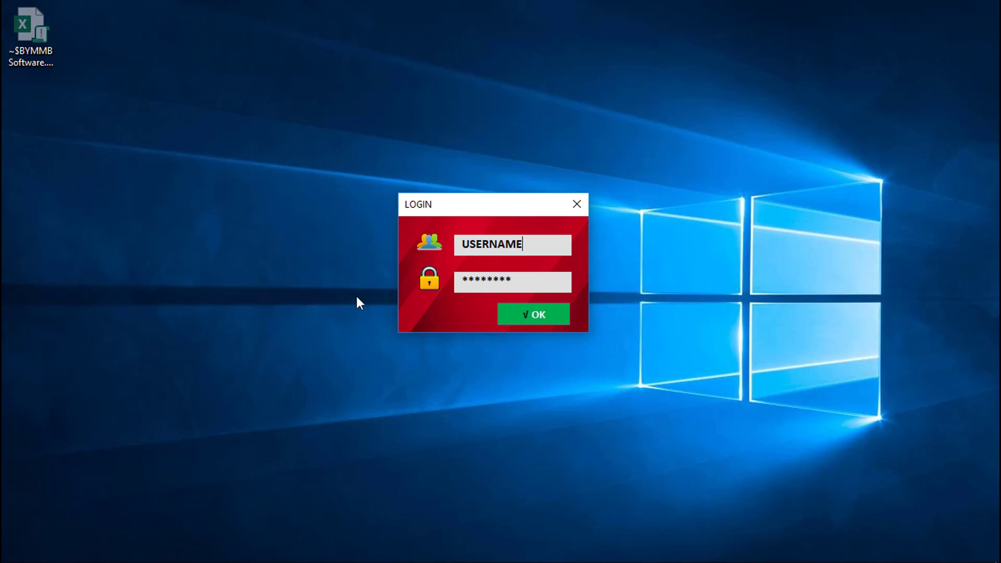
double_click(501, 243)
key(BackSpace)
text(admin)
key(Tab)
text(admin)
click(540, 320)
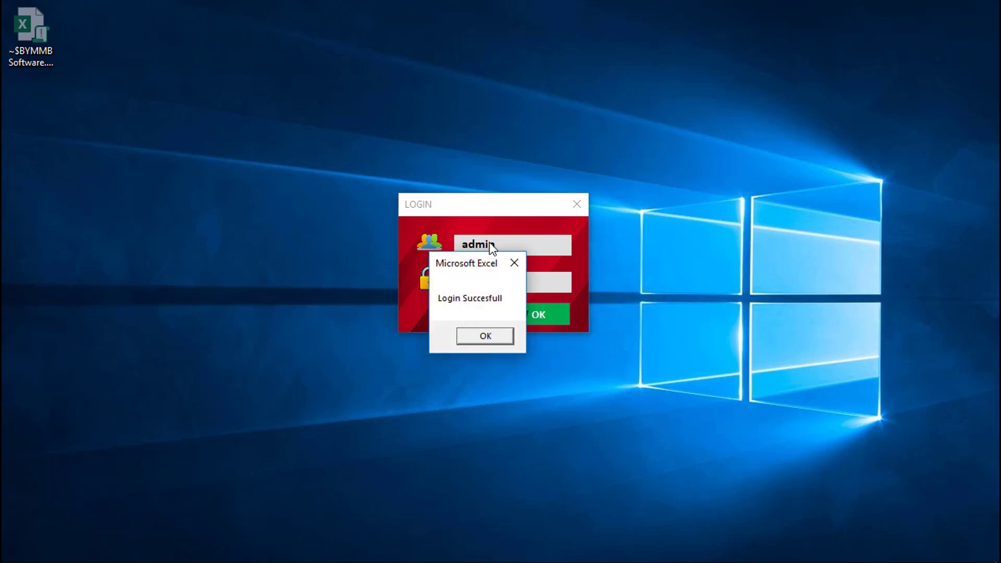
drag(478, 263, 498, 263)
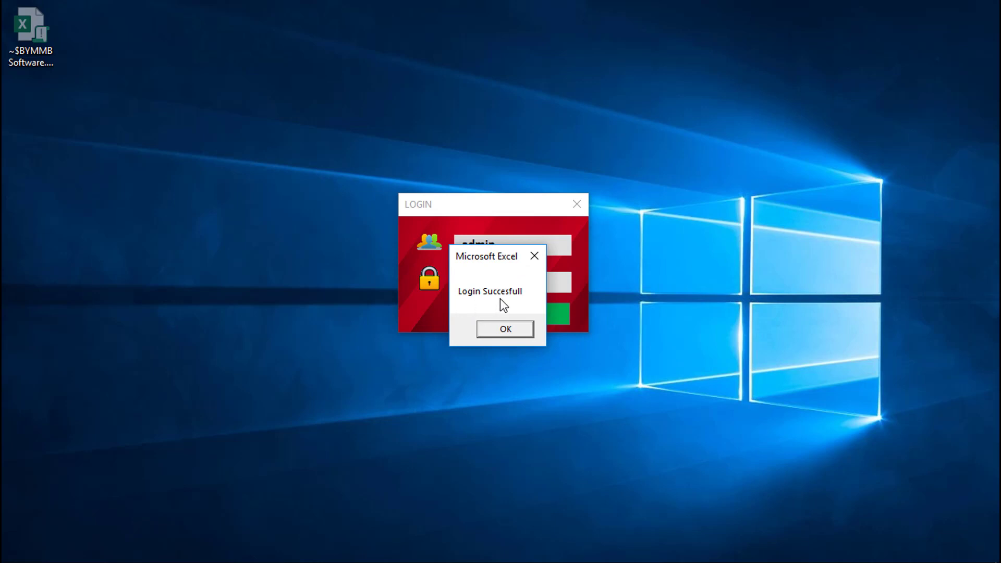
click(503, 330)
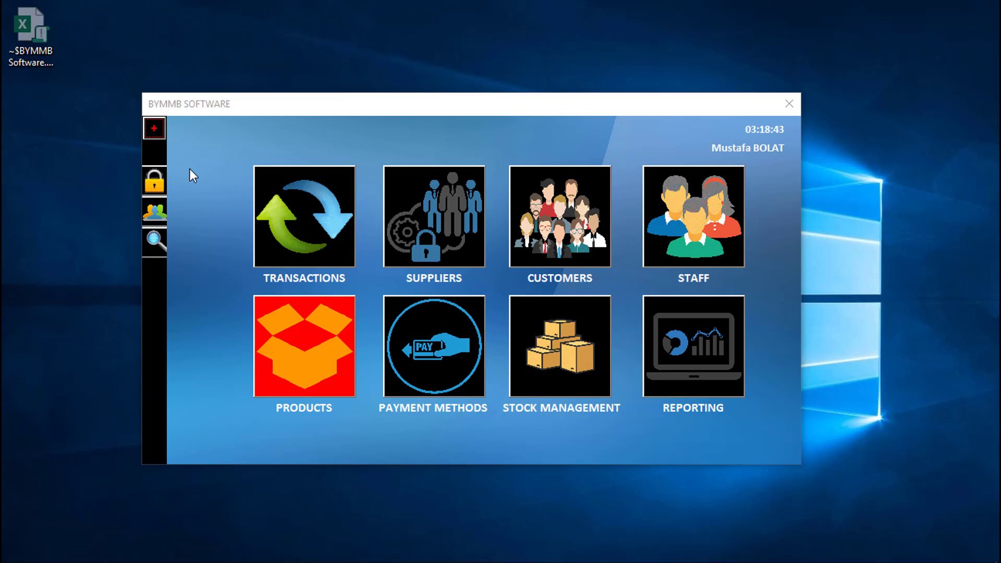
click(156, 128)
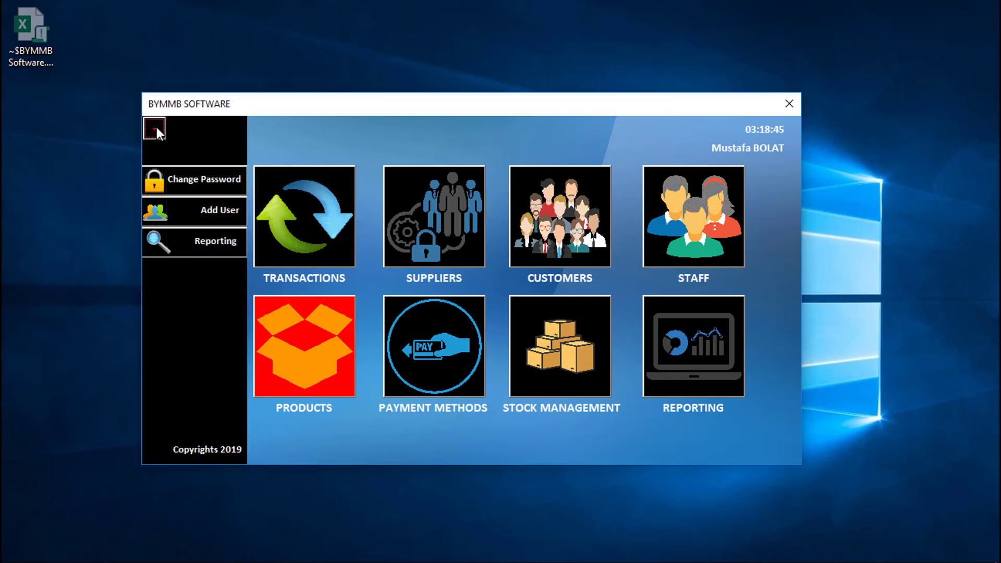
click(157, 127)
click(157, 127)
click(155, 129)
click(153, 128)
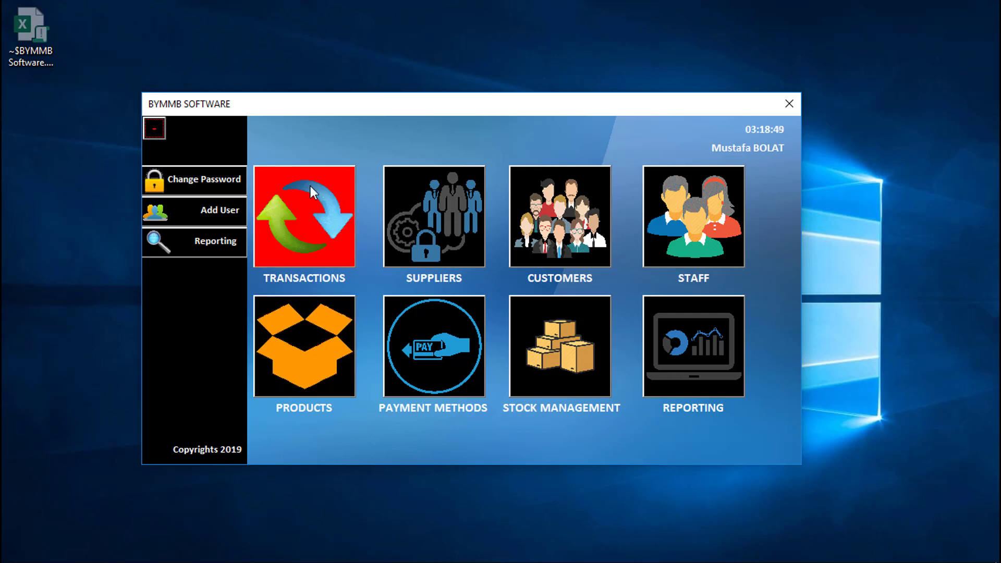
click(193, 180)
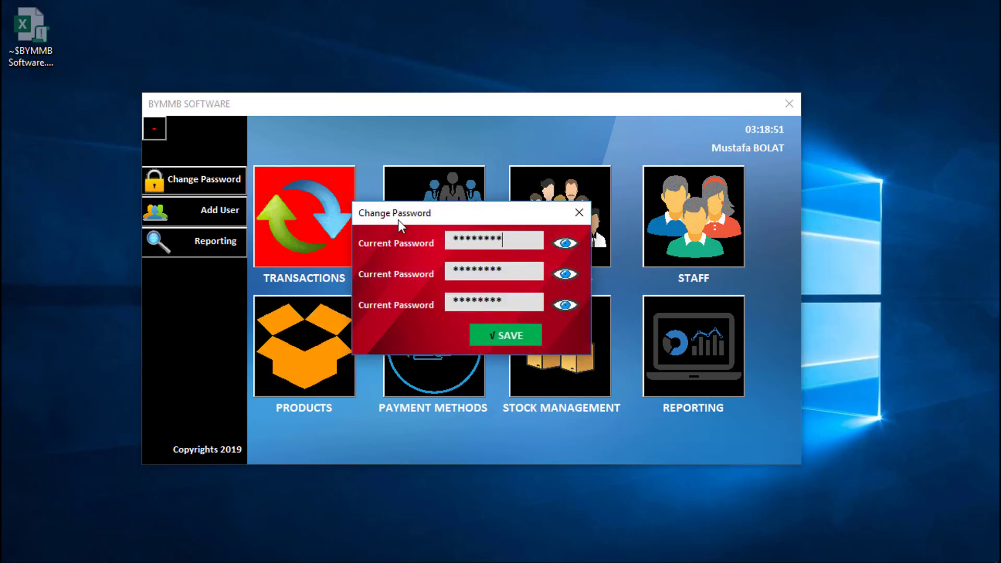
click(578, 214)
click(180, 212)
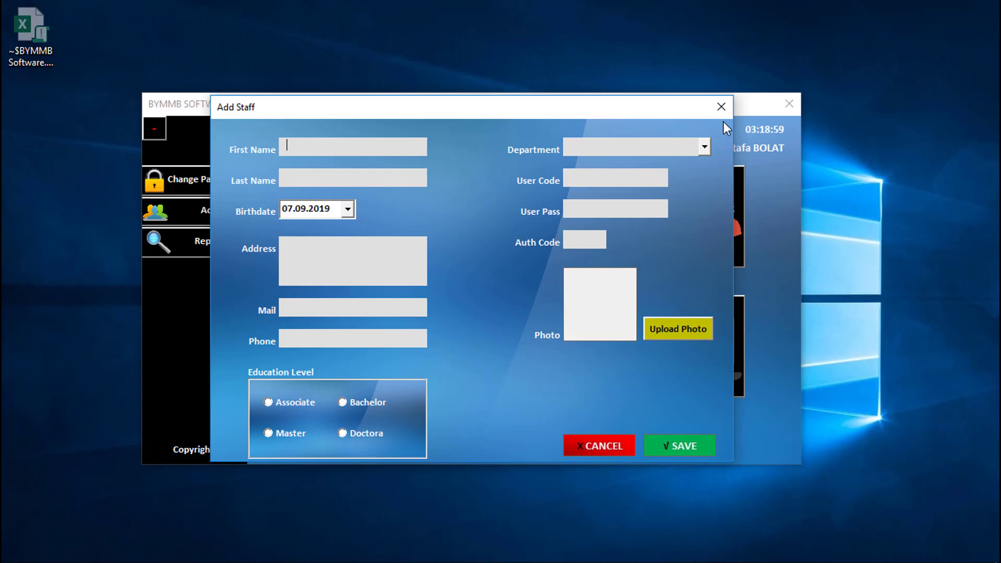
click(722, 106)
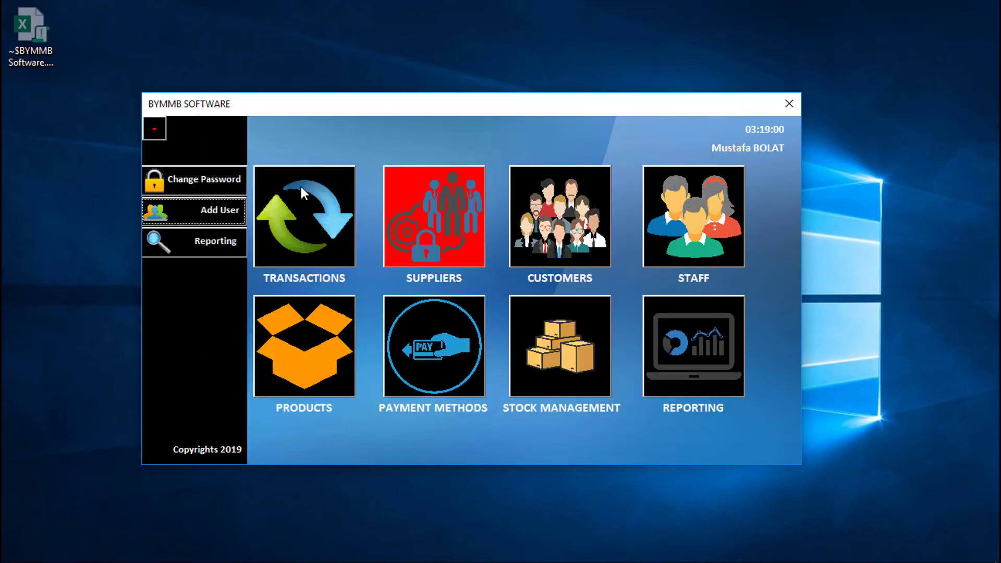
click(198, 248)
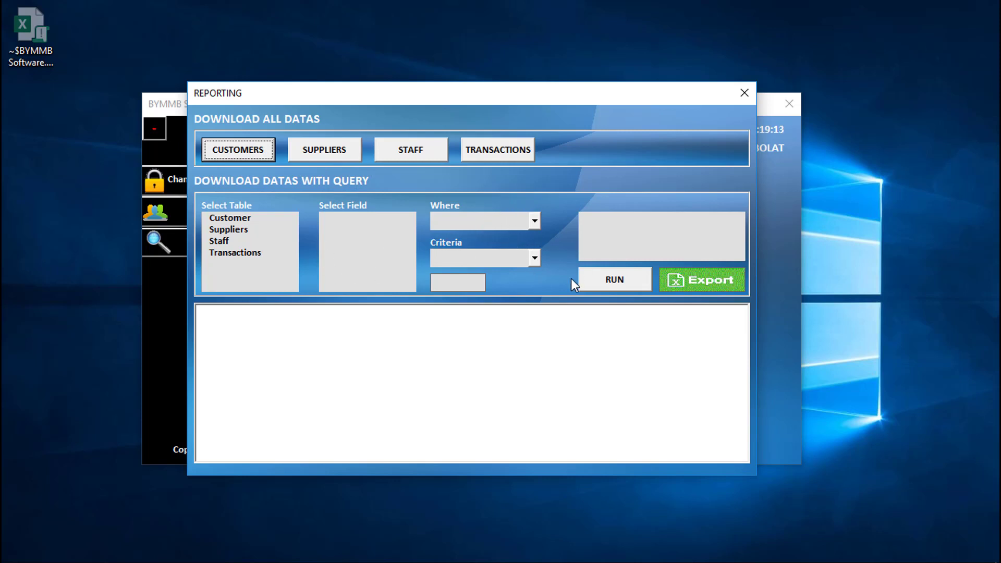
click(744, 93)
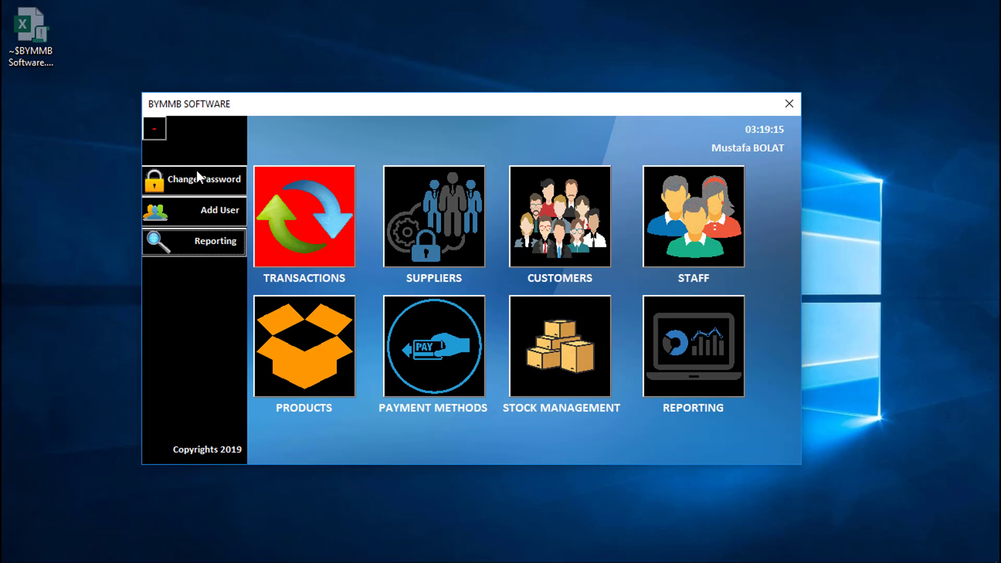
click(159, 132)
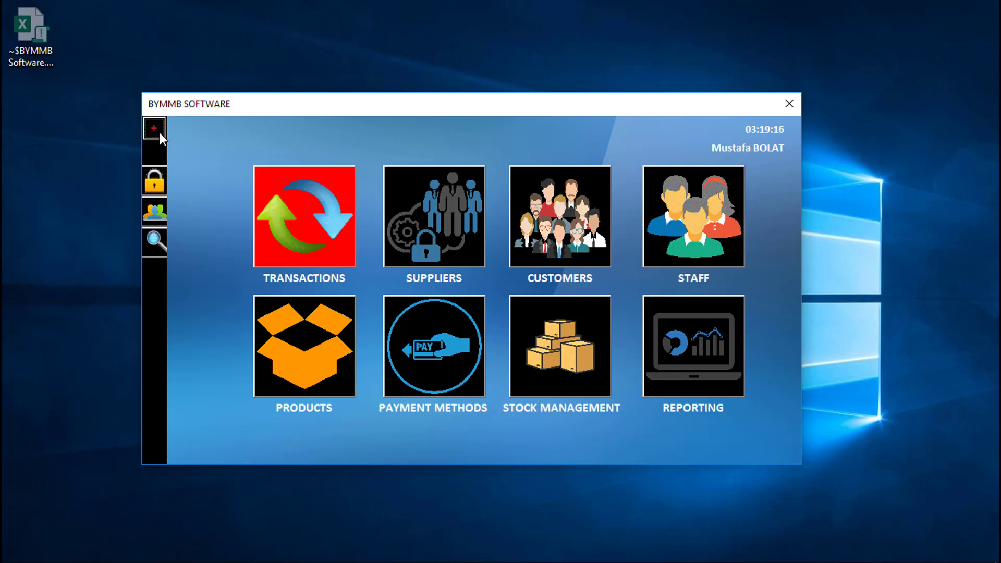
Step: Open the Transactions list, select transaction 8 and scroll through the records
click(277, 218)
click(436, 202)
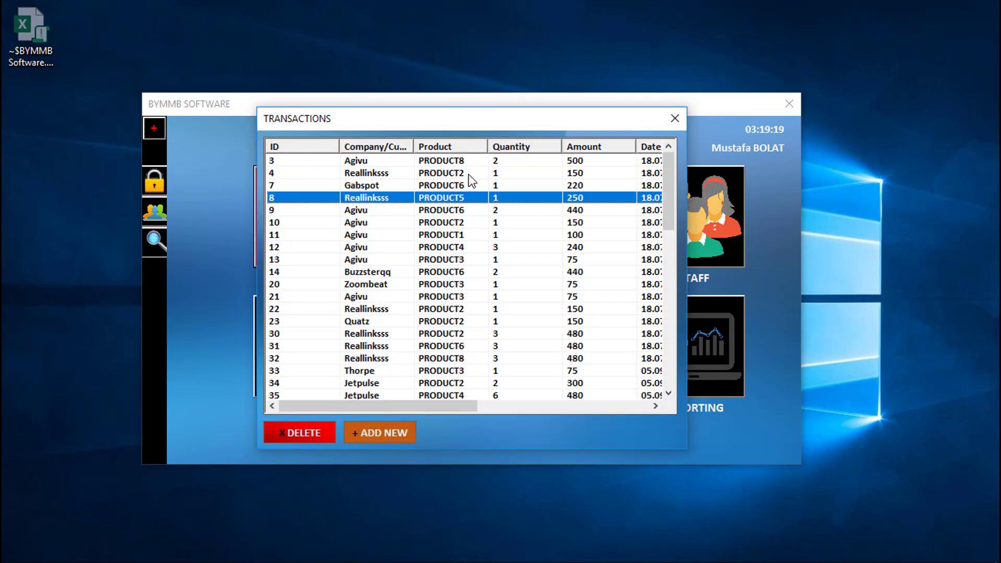
scroll(482, 196, down, 8)
scroll(485, 198, down, 5)
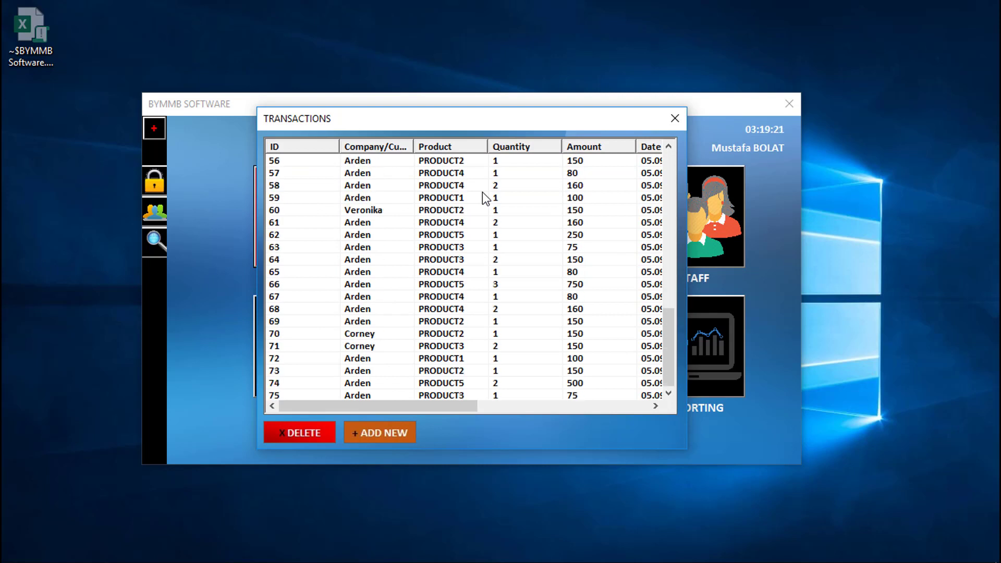
scroll(485, 199, up, 13)
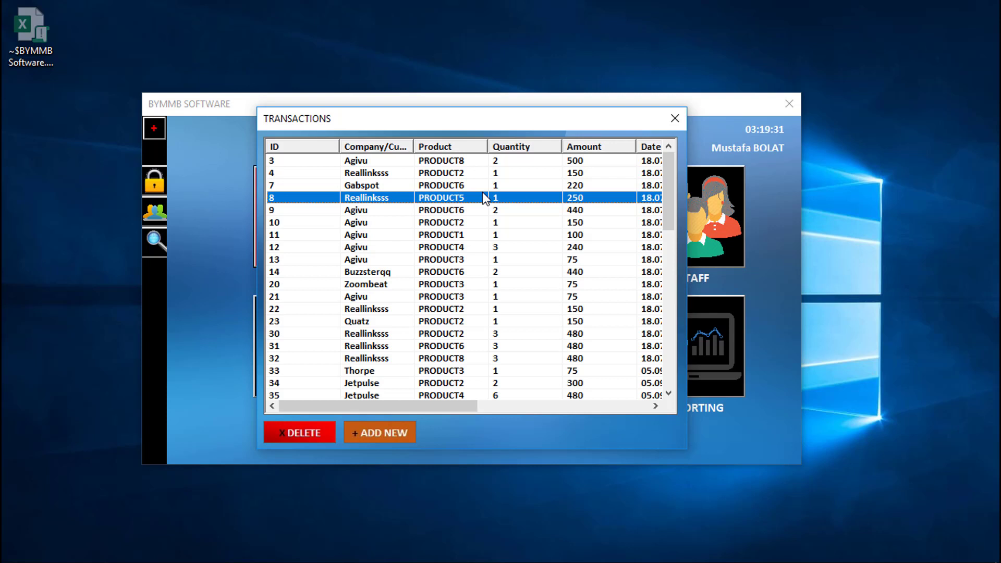
drag(331, 408, 503, 417)
Step: Select several transaction rows, then start deleting transaction 22 but answer No to keep it
click(542, 173)
click(531, 211)
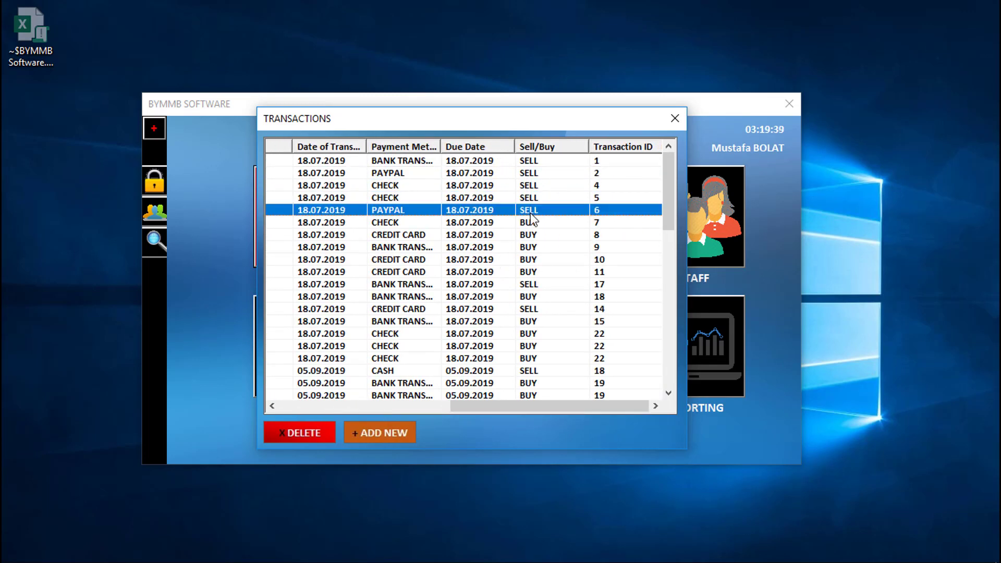
click(535, 272)
click(540, 308)
scroll(553, 346, down, 7)
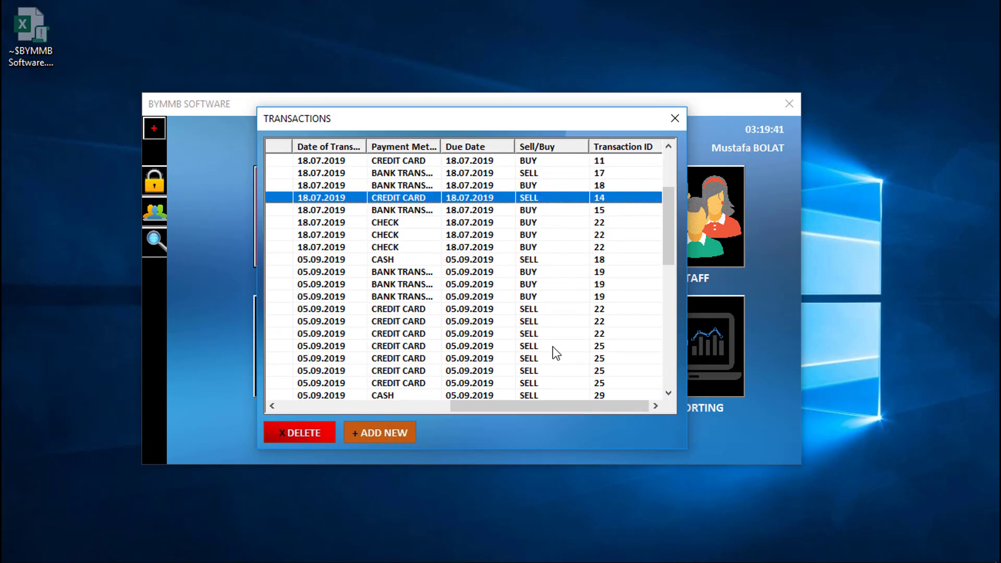
scroll(553, 346, down, 4)
scroll(553, 347, up, 12)
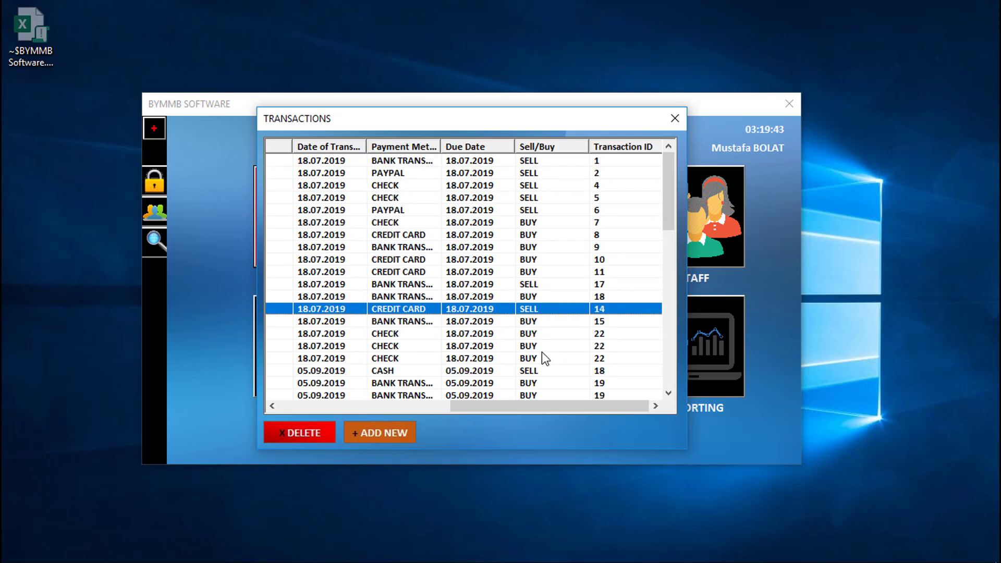
drag(472, 407, 301, 408)
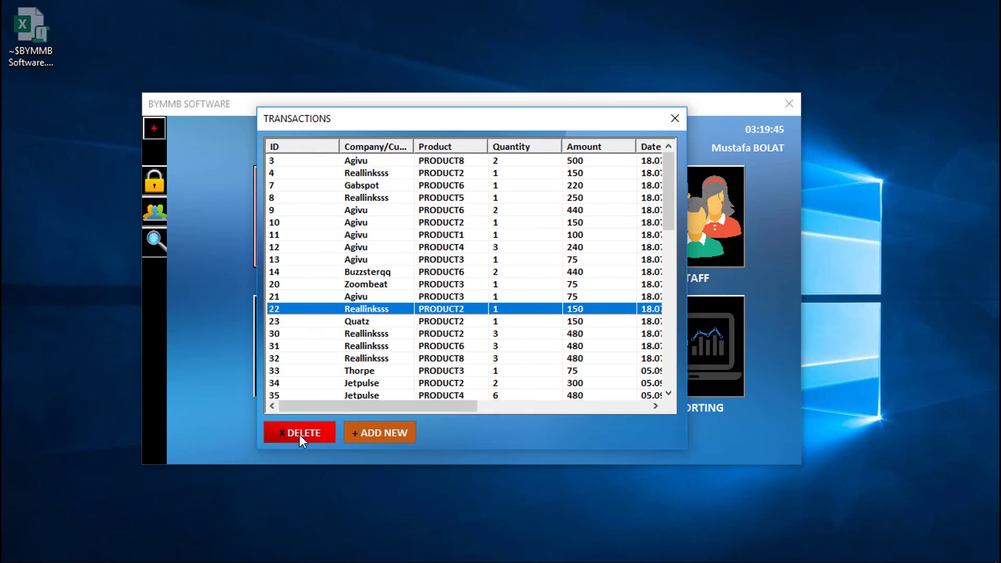
click(300, 434)
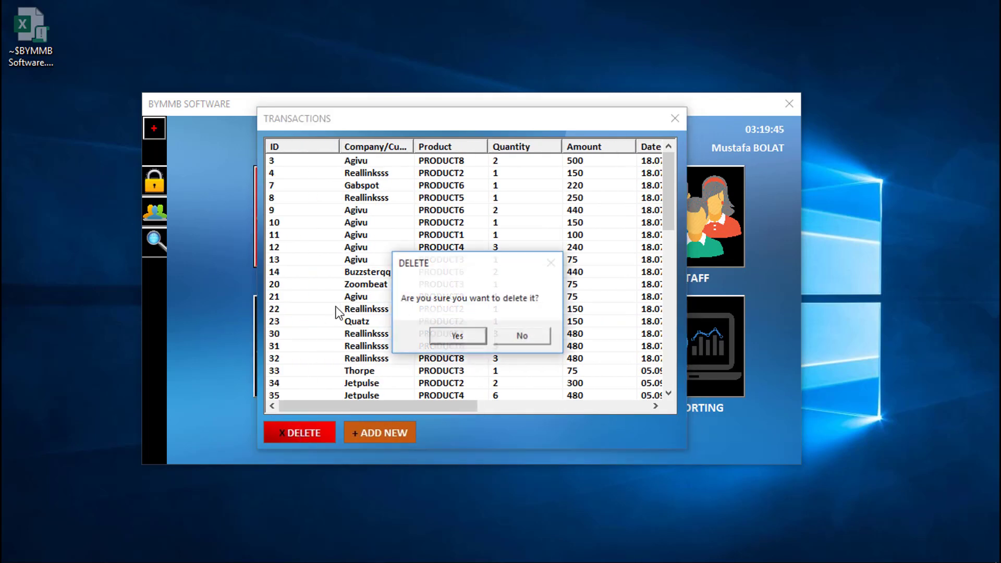
click(526, 337)
Step: Open a new transaction form, set the type back to BUY after trying SELL, and choose supplier Agivu
click(371, 432)
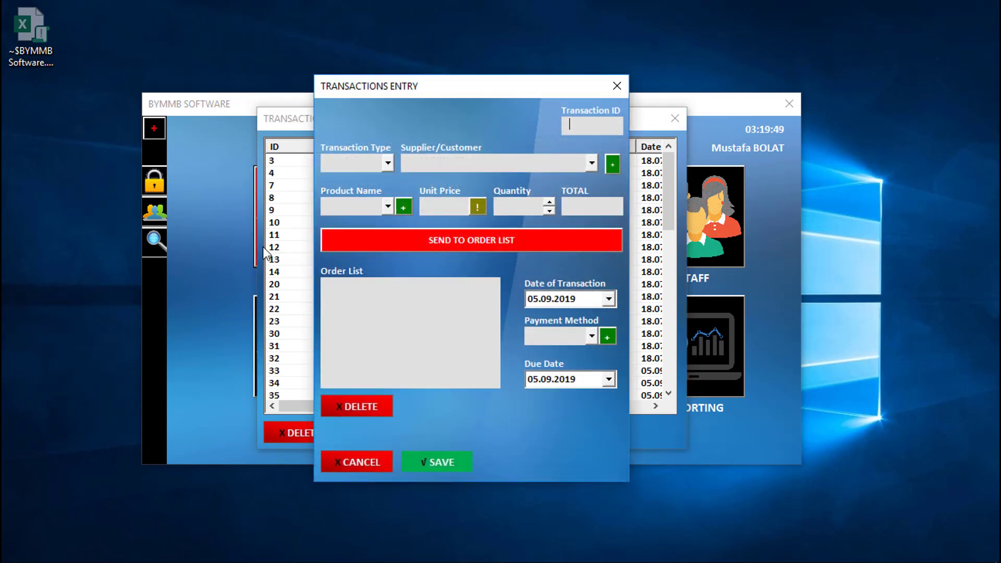
click(388, 162)
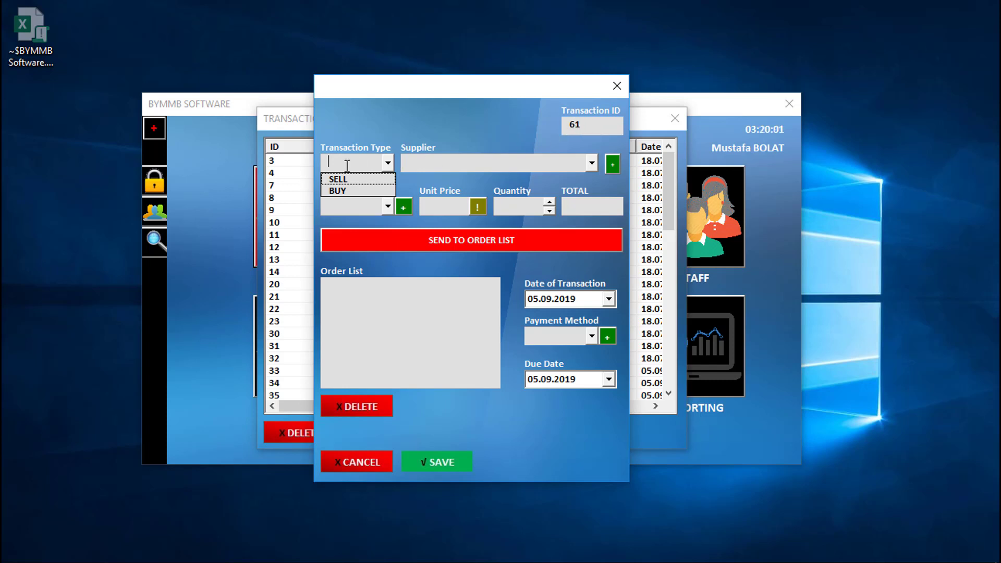
click(338, 179)
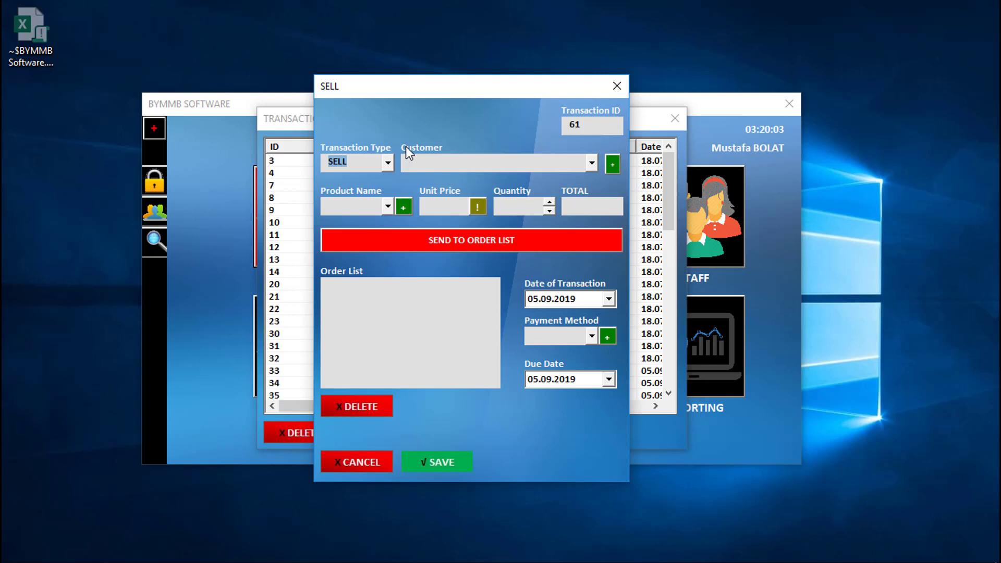
click(387, 161)
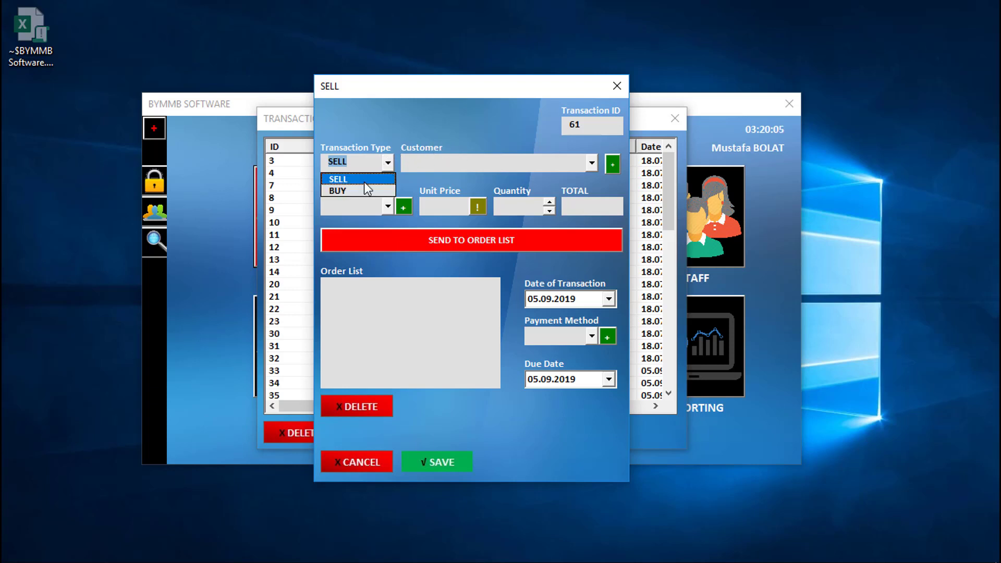
click(354, 191)
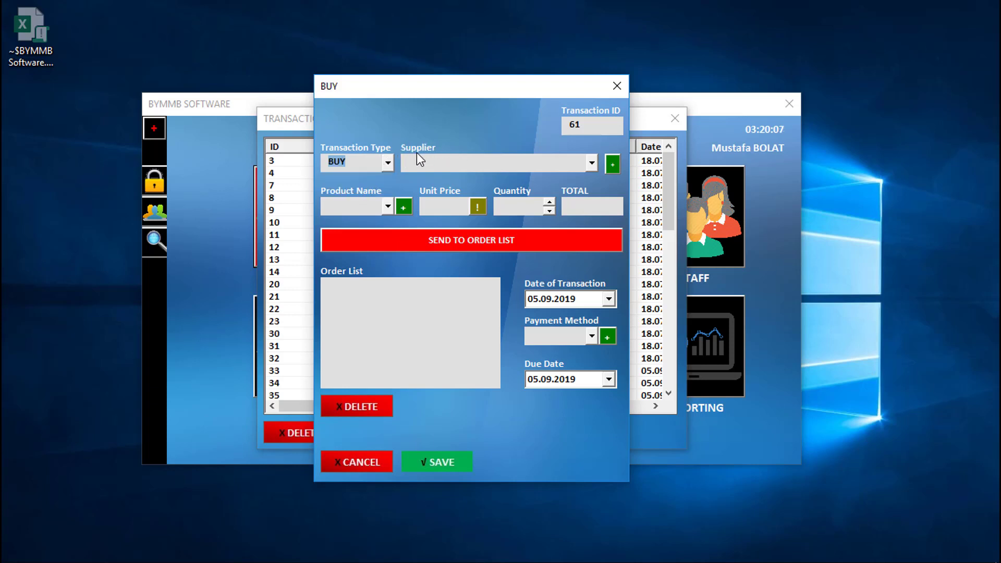
click(593, 163)
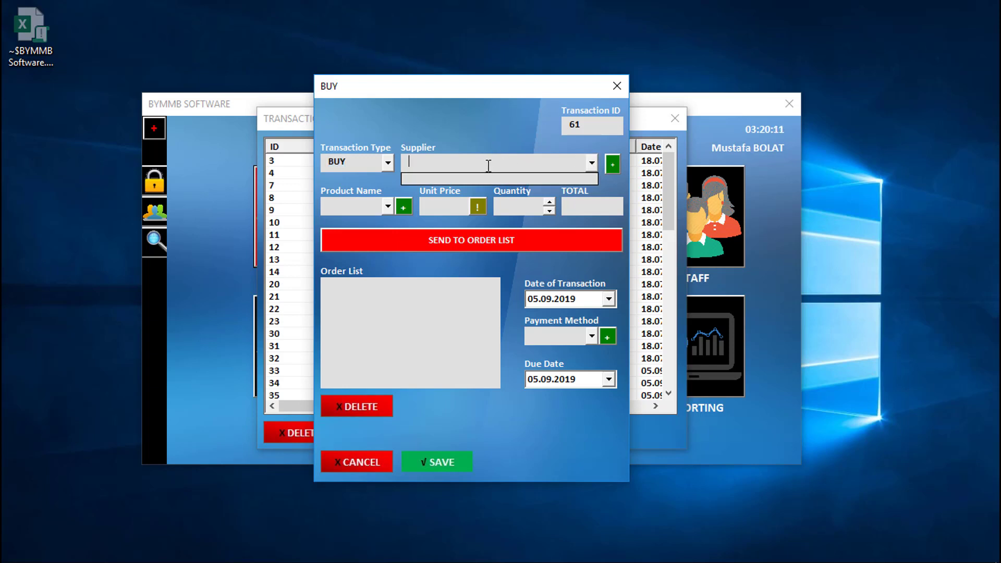
text(Agivu)
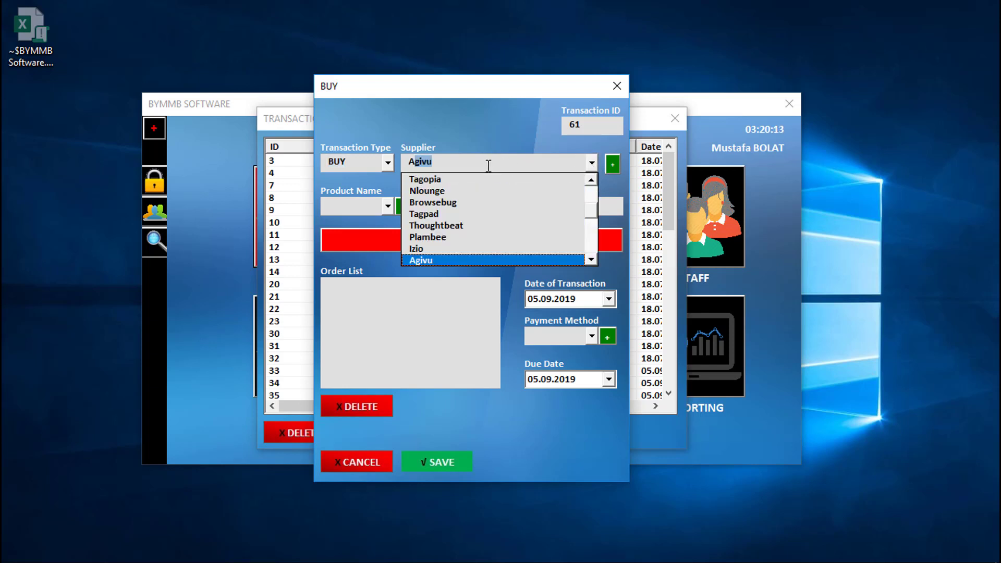
key(Return)
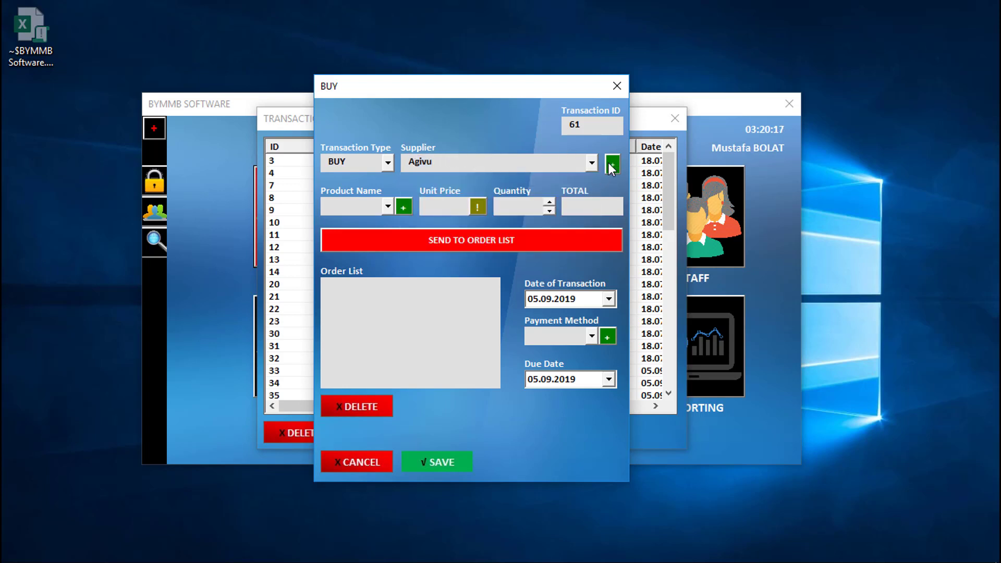
Step: Change the transaction type to SELL, checking the new supplier and customer forms without adding anything
click(611, 166)
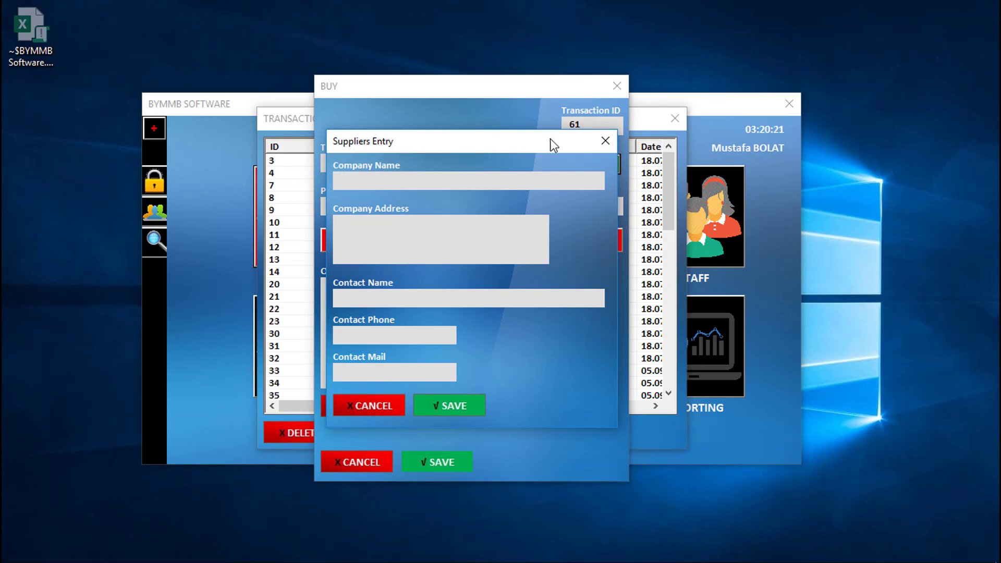
click(605, 141)
click(387, 163)
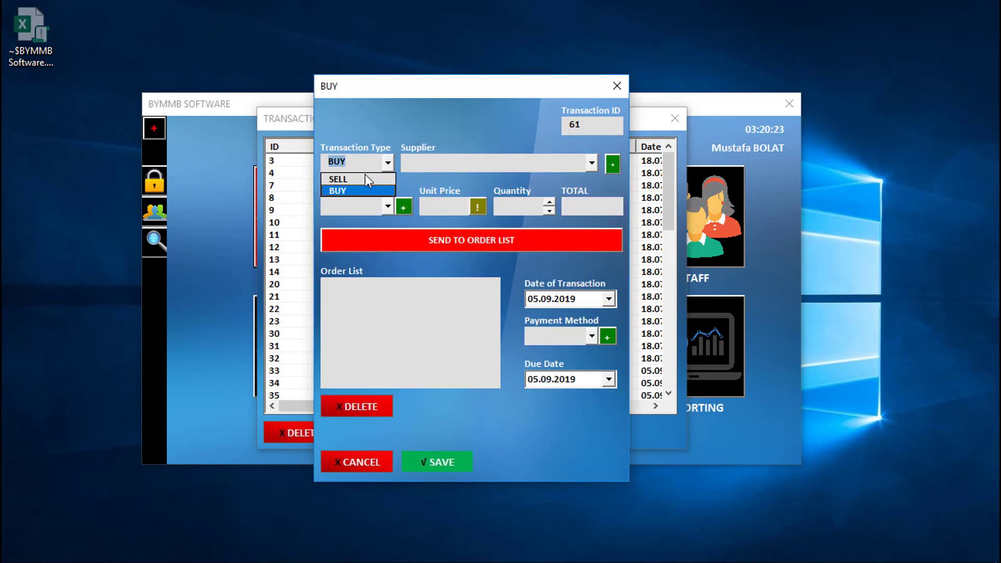
click(388, 183)
click(612, 164)
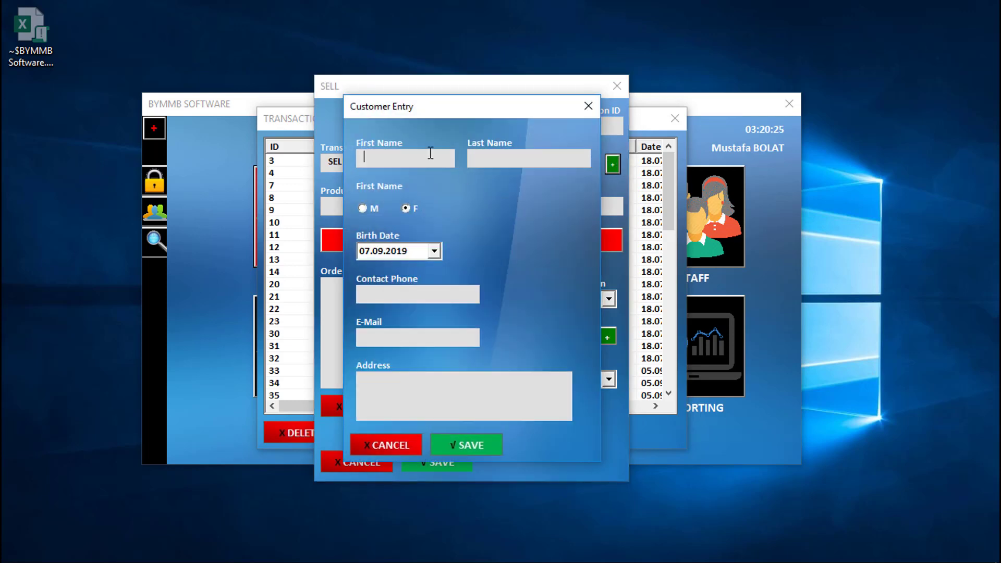
click(588, 105)
Step: Enter the customer's name and choose PRODUCT3, leaving the new product form unused
click(479, 166)
text(Arden)
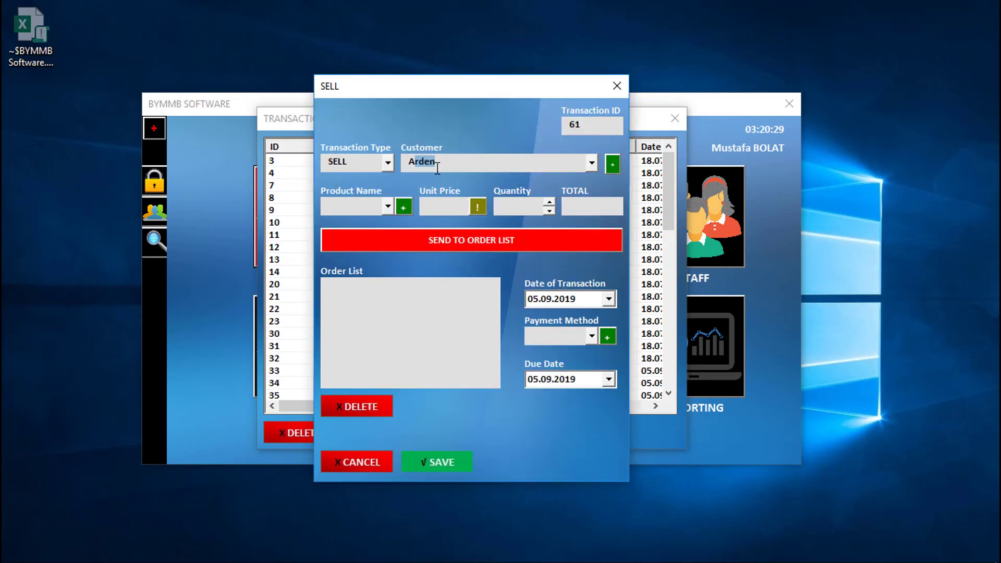
click(386, 208)
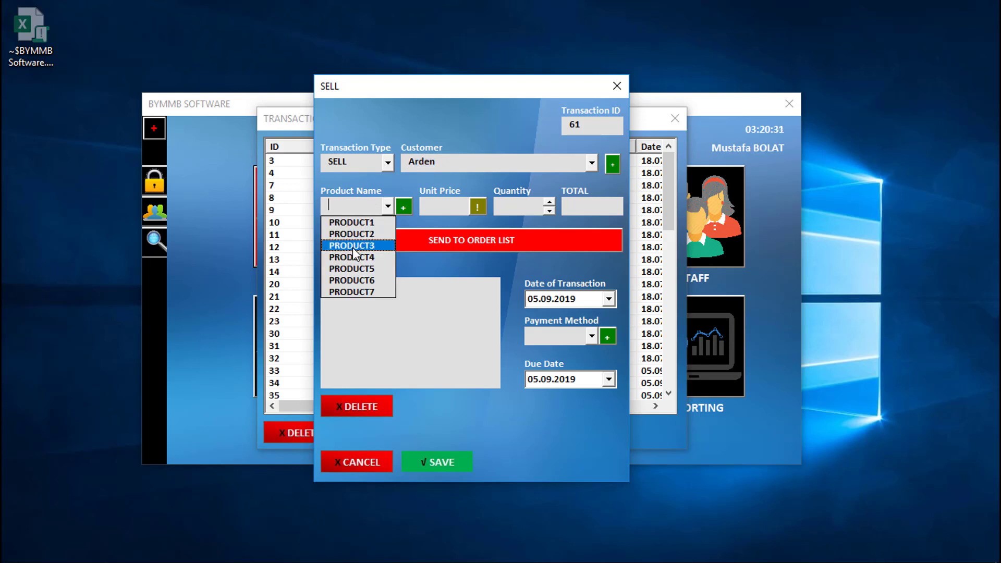
click(352, 246)
click(404, 208)
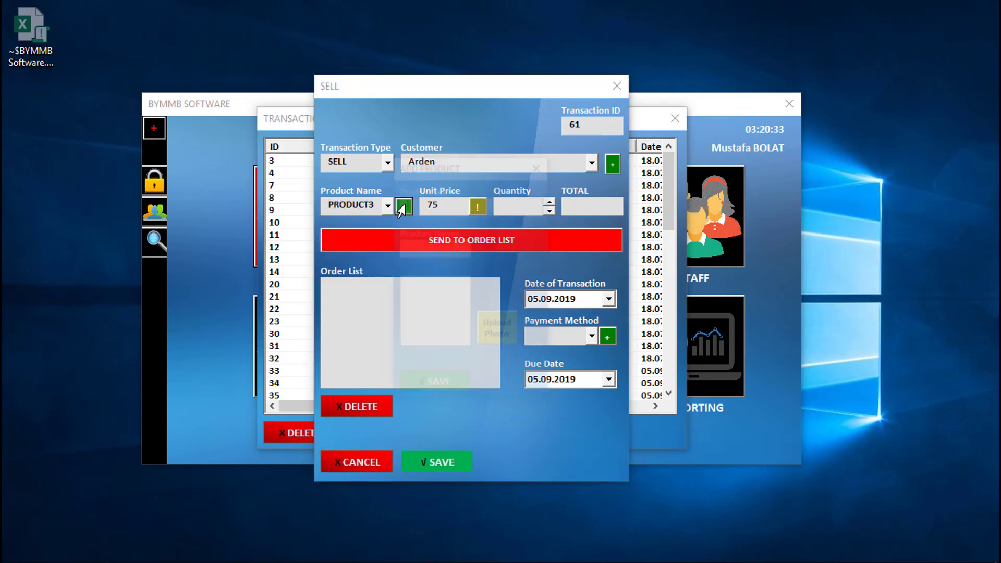
click(540, 164)
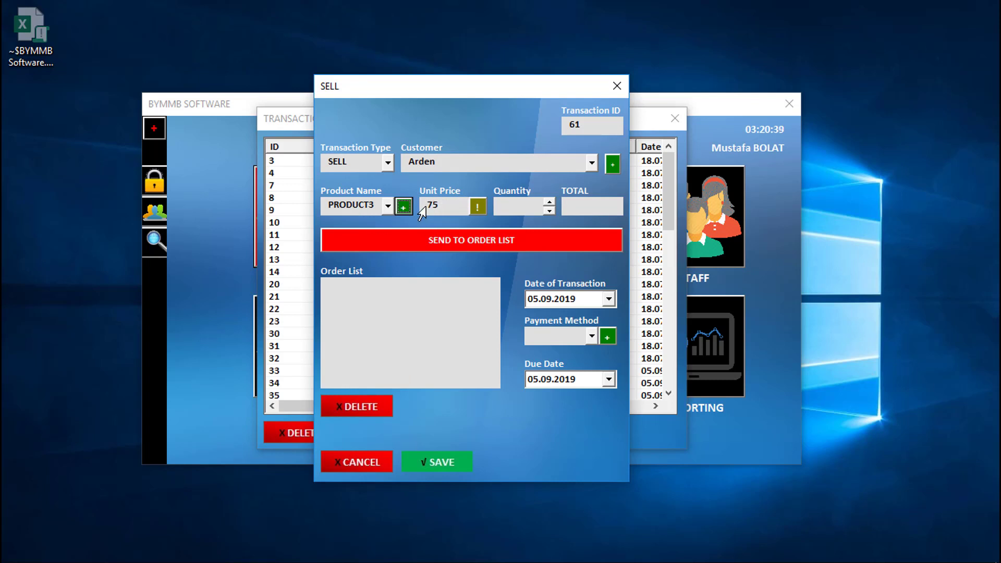
Step: Add PRODUCT3 at unit price 75 with quantity 2 to the order list
click(474, 210)
click(452, 208)
click(551, 202)
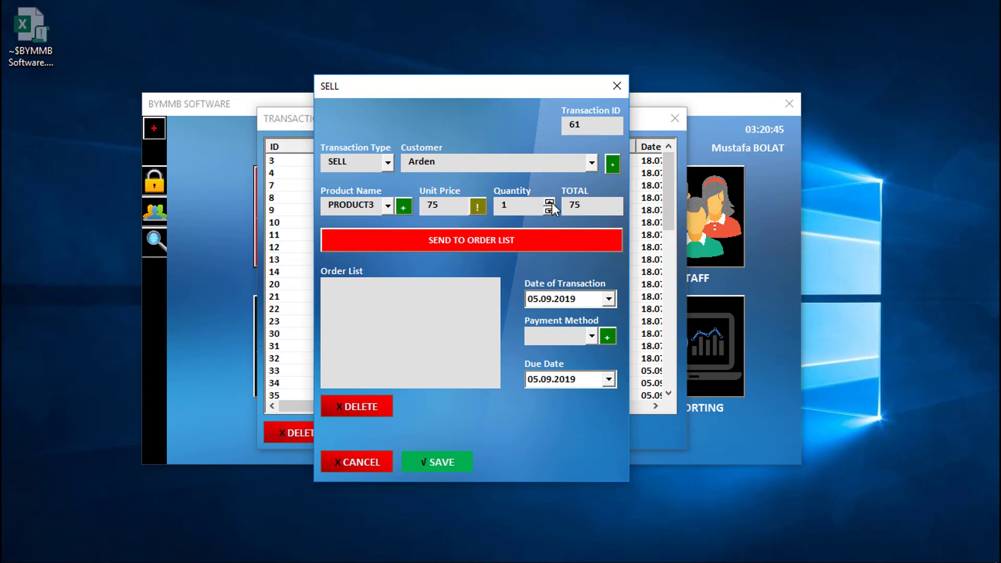
click(551, 203)
click(473, 245)
click(396, 284)
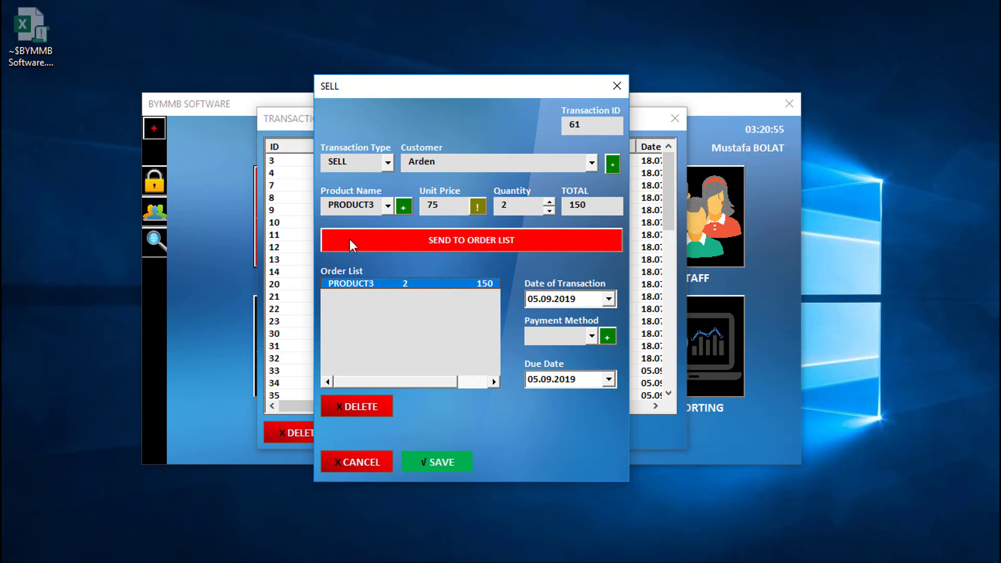
Step: Add PRODUCT4 with quantity 1 to the order list
click(389, 205)
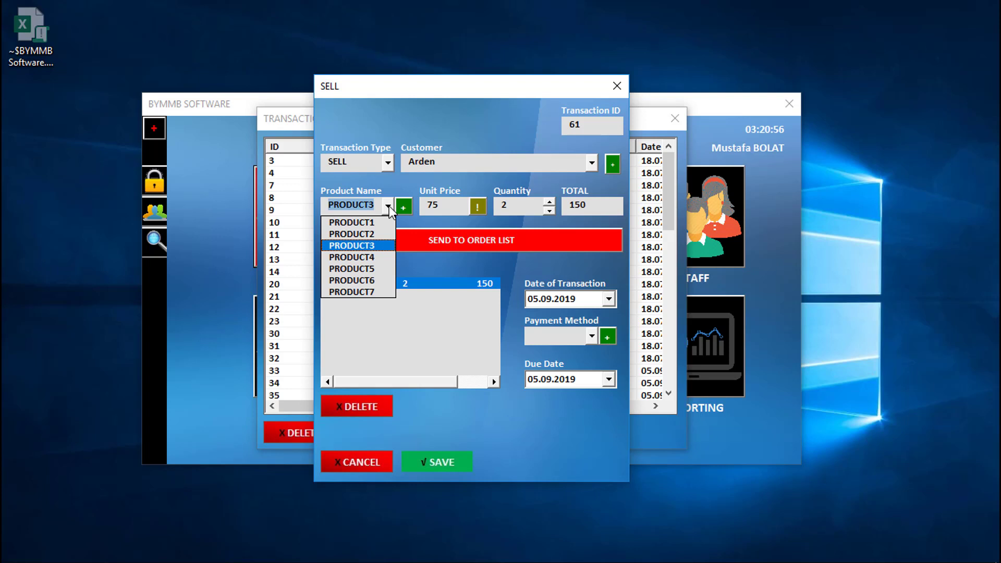
click(365, 256)
click(550, 210)
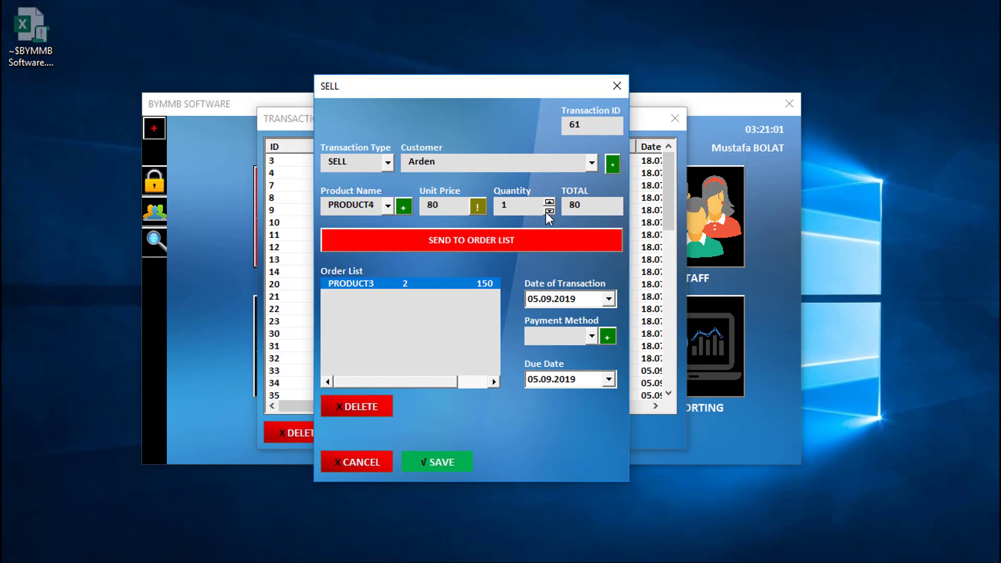
click(461, 239)
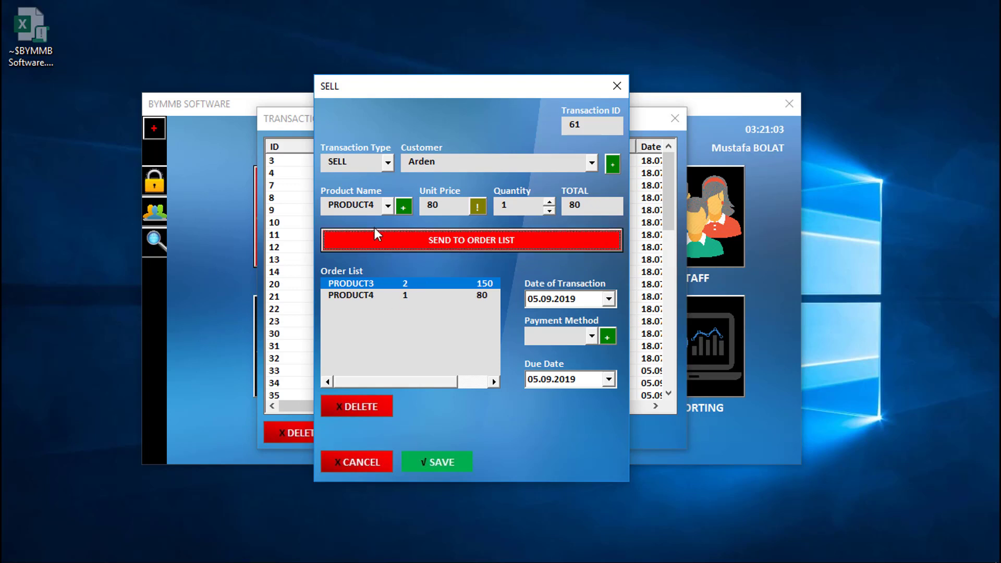
Step: Add PRODUCT5 with quantity 4 to the order list, entering it twice
click(386, 207)
click(370, 272)
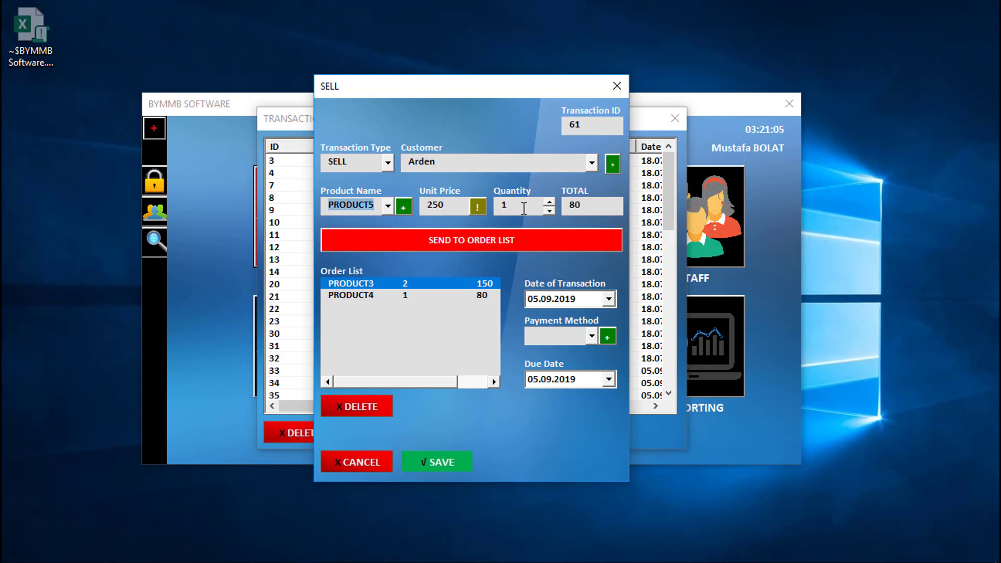
click(550, 201)
click(550, 201)
click(549, 201)
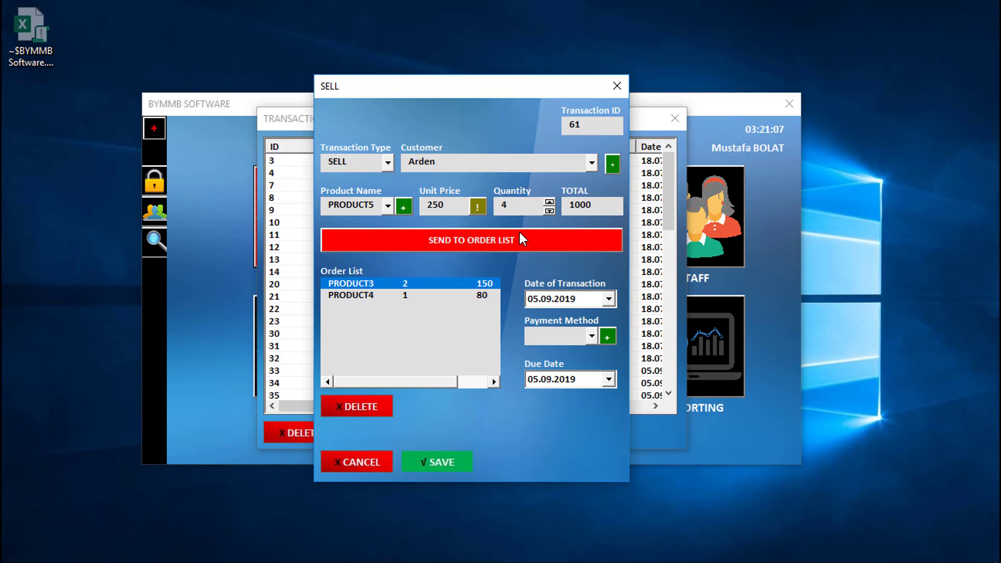
click(520, 239)
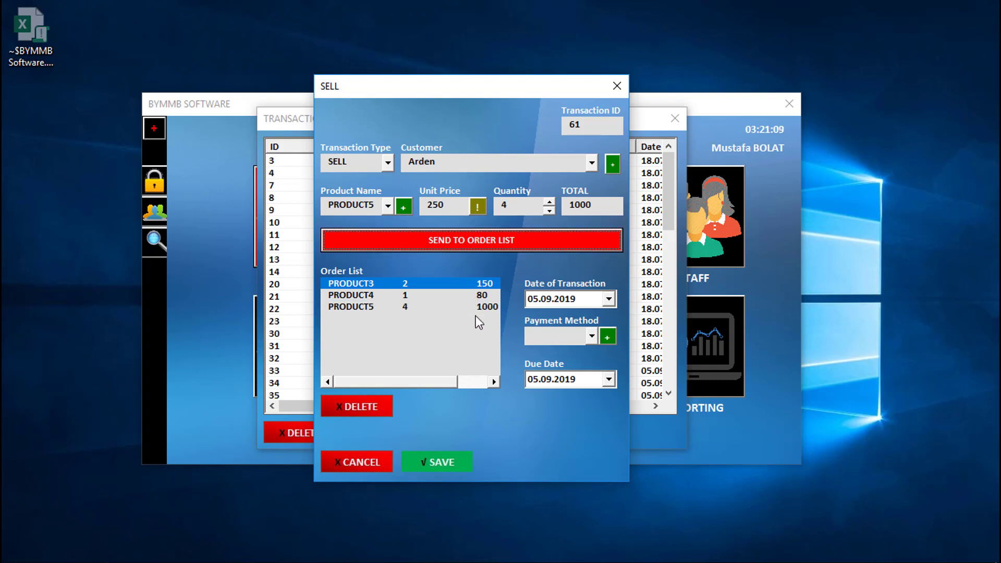
click(465, 249)
Step: Delete the duplicate PRODUCT5 line and check the transaction and due date calendars unchanged
click(405, 318)
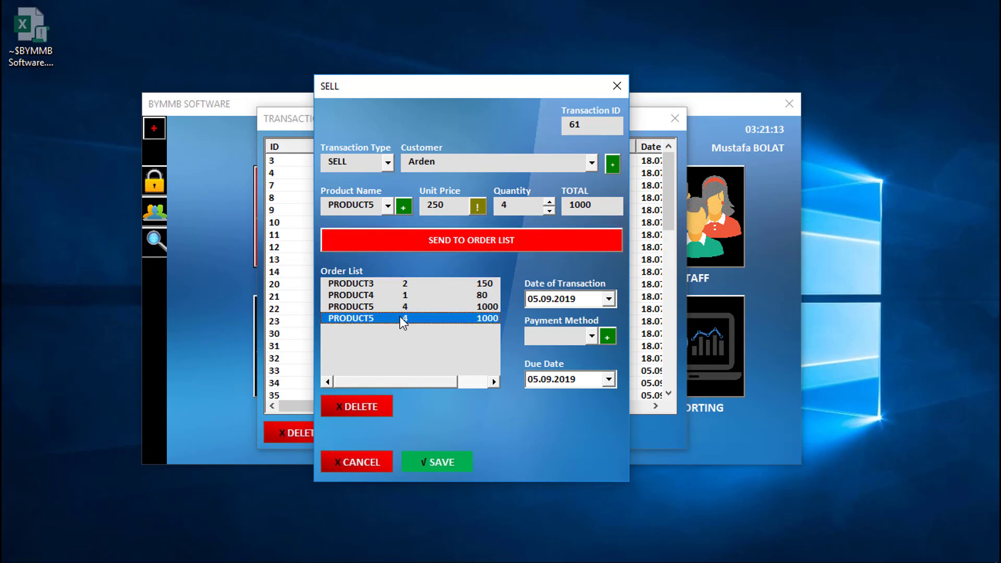
click(366, 407)
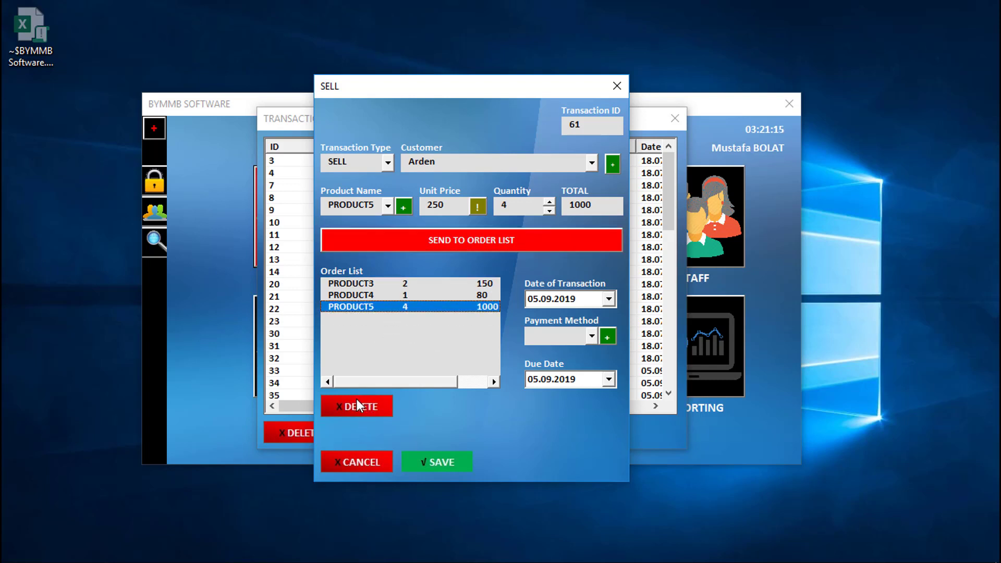
click(609, 299)
click(608, 300)
click(608, 379)
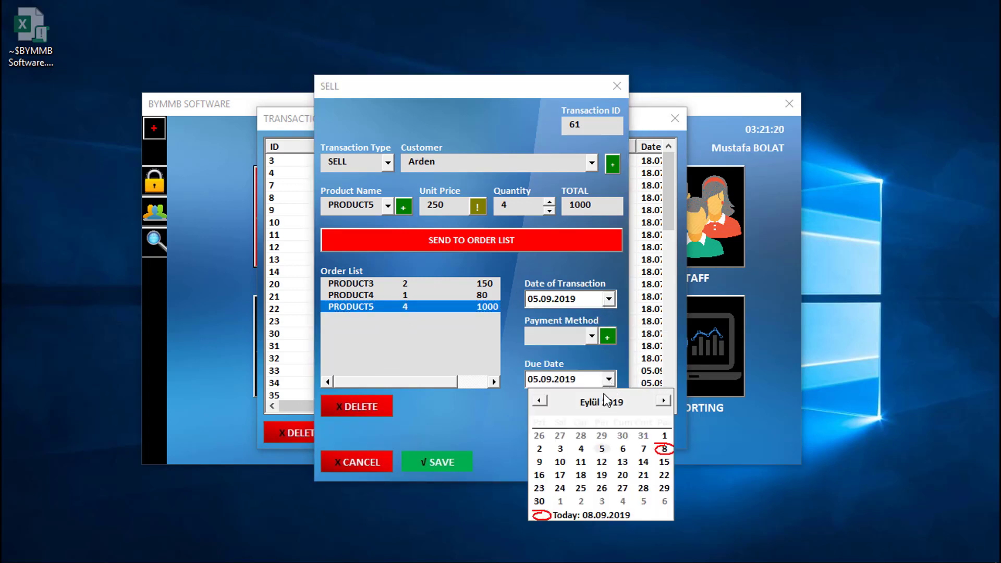
click(593, 337)
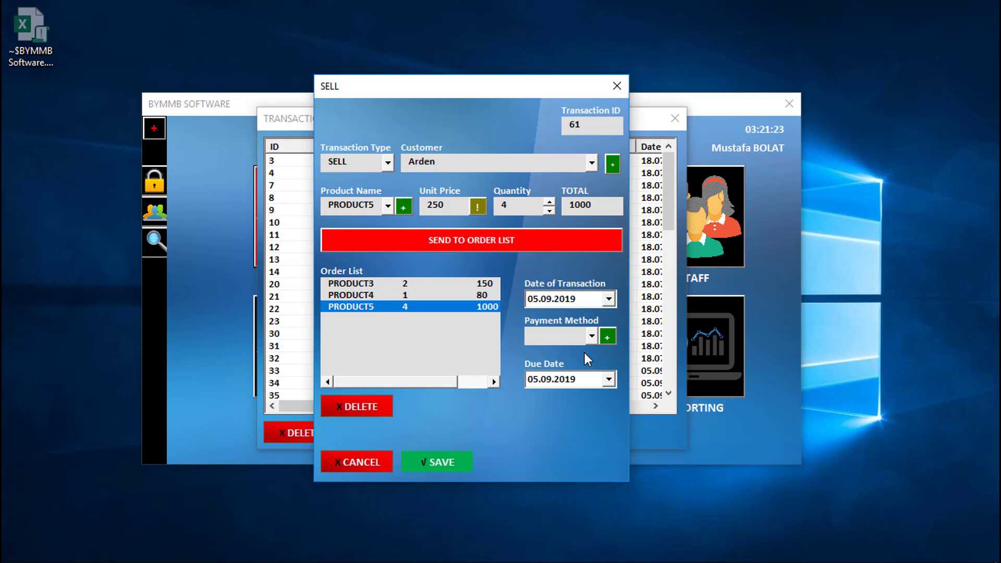
Step: Choose CASH as the payment method, leaving the add-payment form unused
click(591, 337)
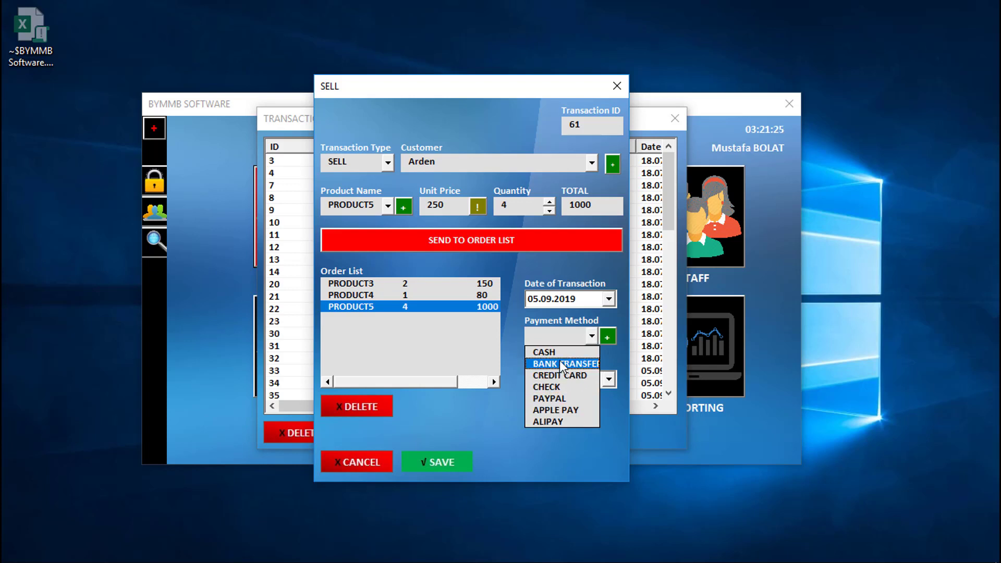
click(555, 352)
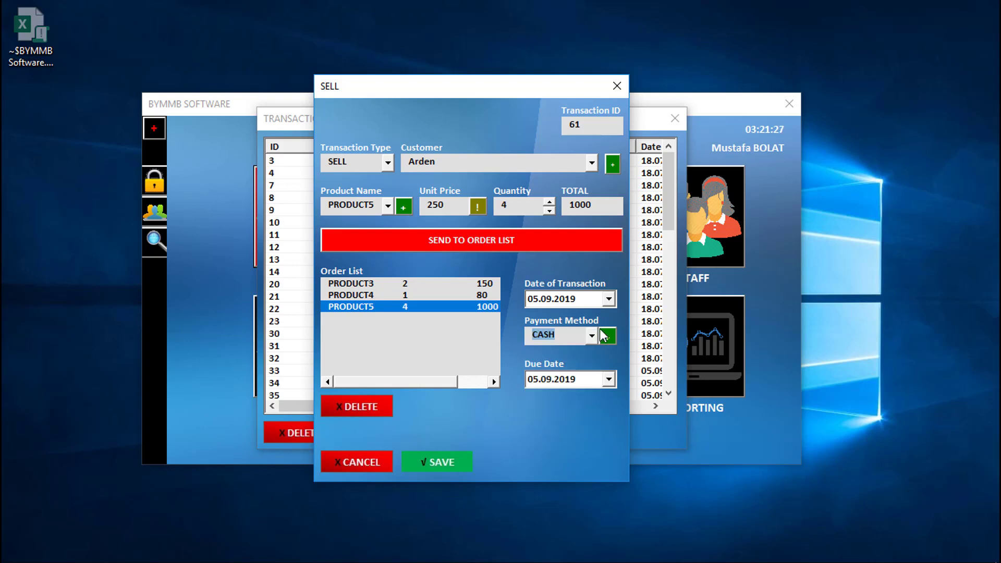
click(608, 337)
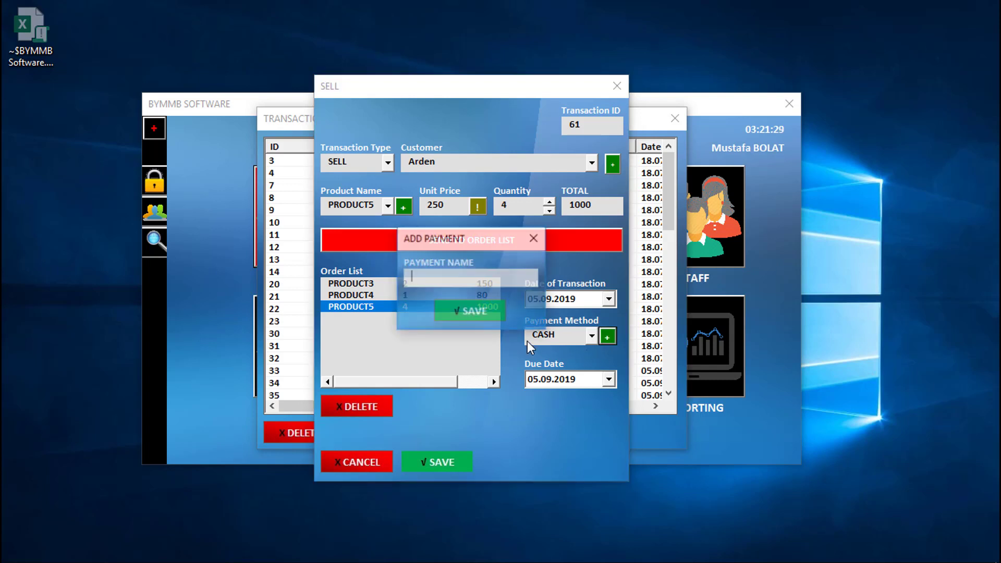
click(533, 239)
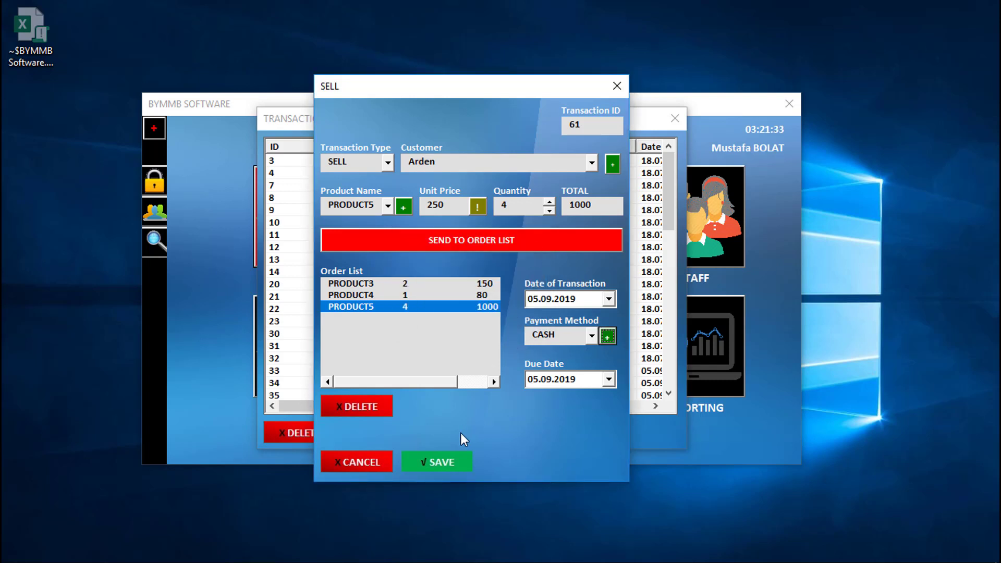
Step: Save sale transaction 61 and confirm building its invoice
click(447, 462)
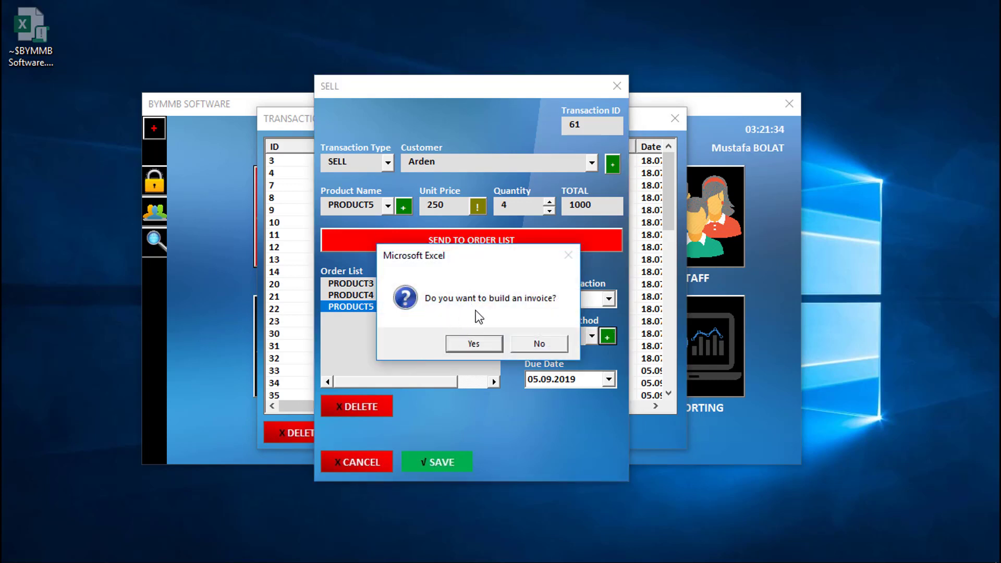
click(478, 343)
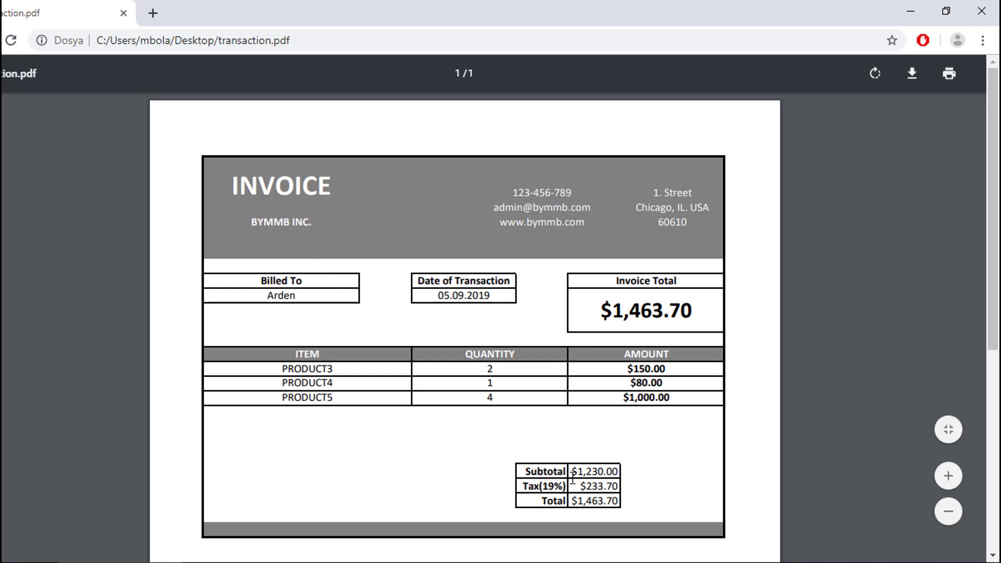
Step: Inspect the invoice's $1,463.70 total and item table in transaction.pdf, then close Chrome
drag(600, 311, 697, 315)
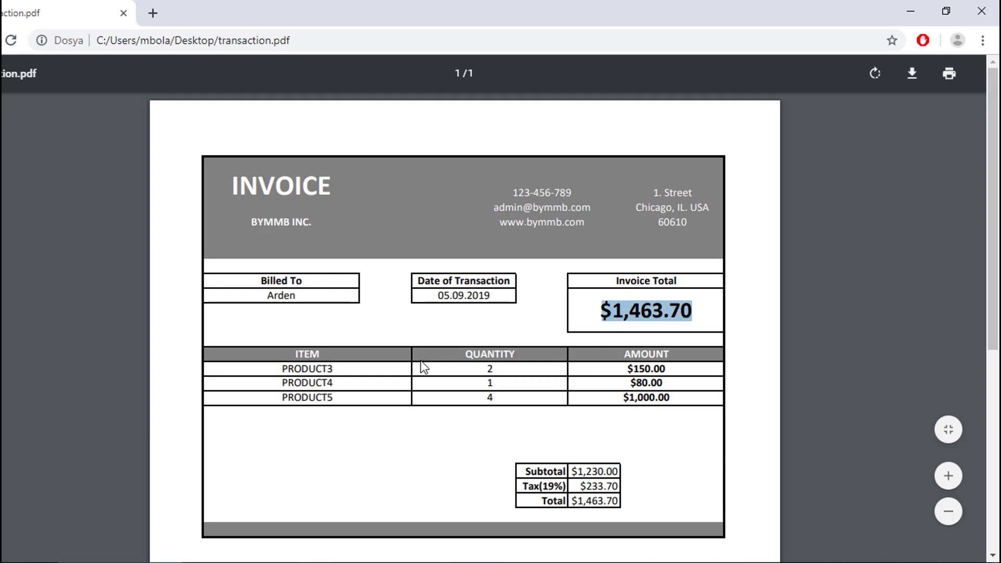
drag(263, 366, 646, 409)
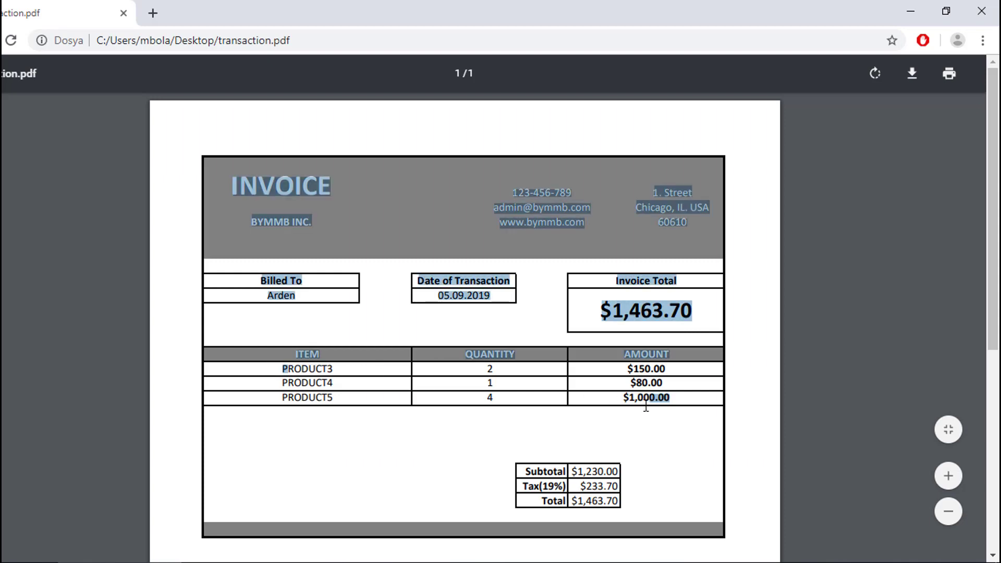
click(493, 436)
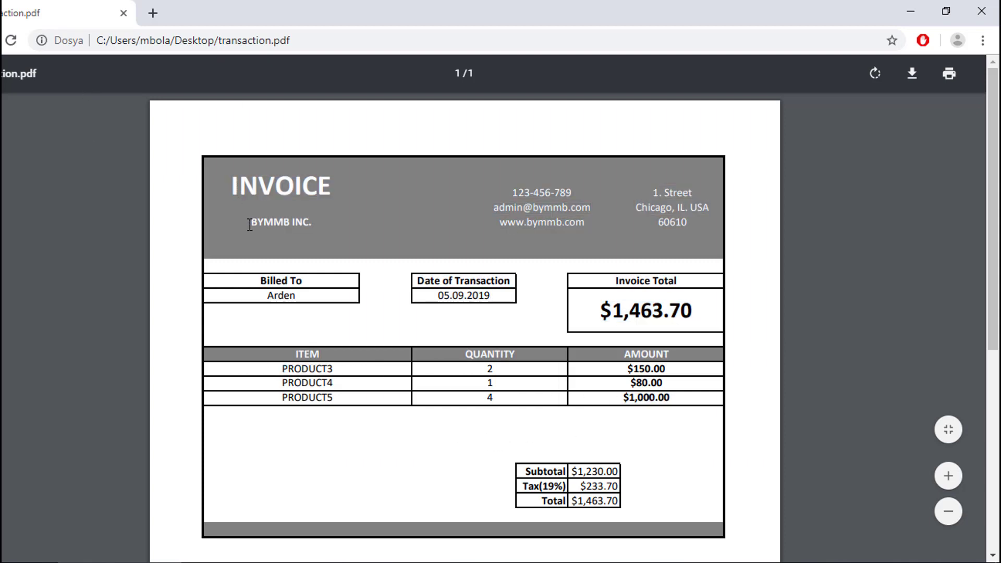
click(123, 13)
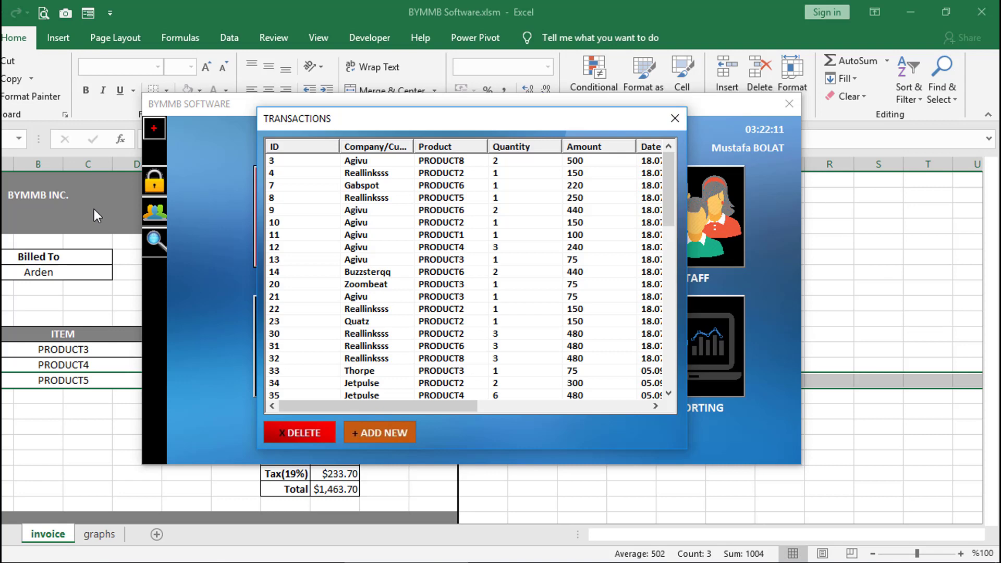
Step: Close the TRANSACTIONS form to return to the eight-tile BYMMB SOFTWARE menu
click(676, 118)
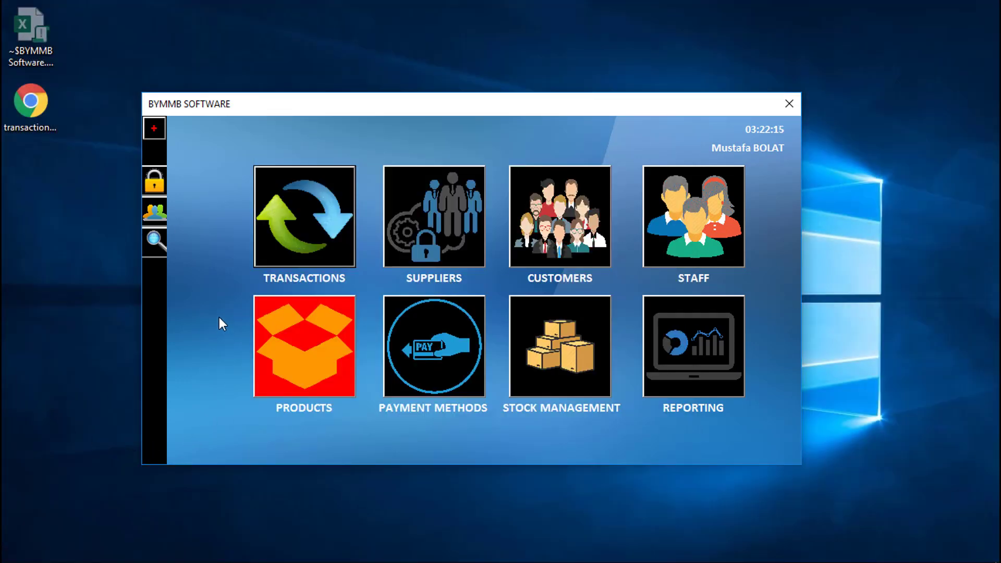
click(432, 225)
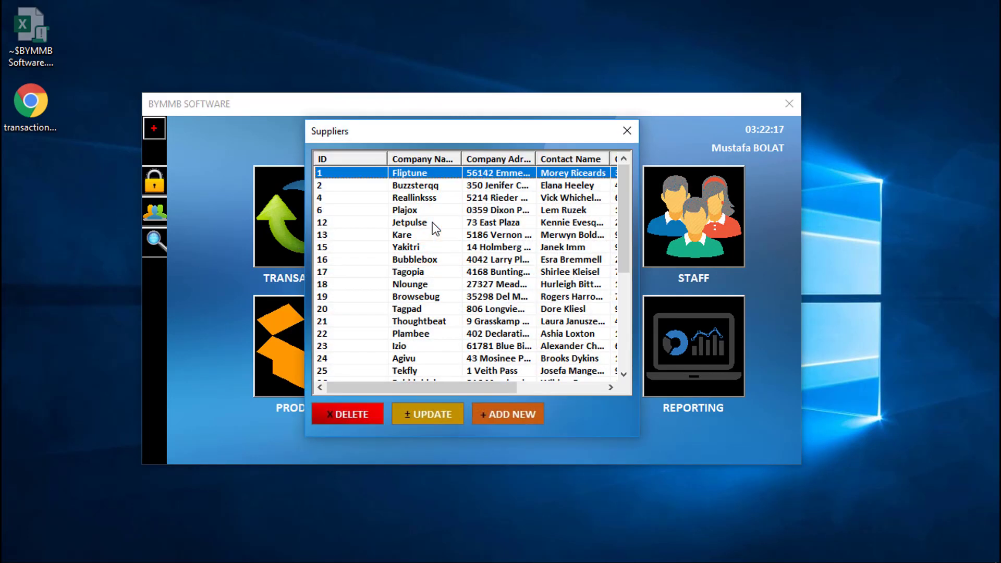
drag(415, 387, 385, 389)
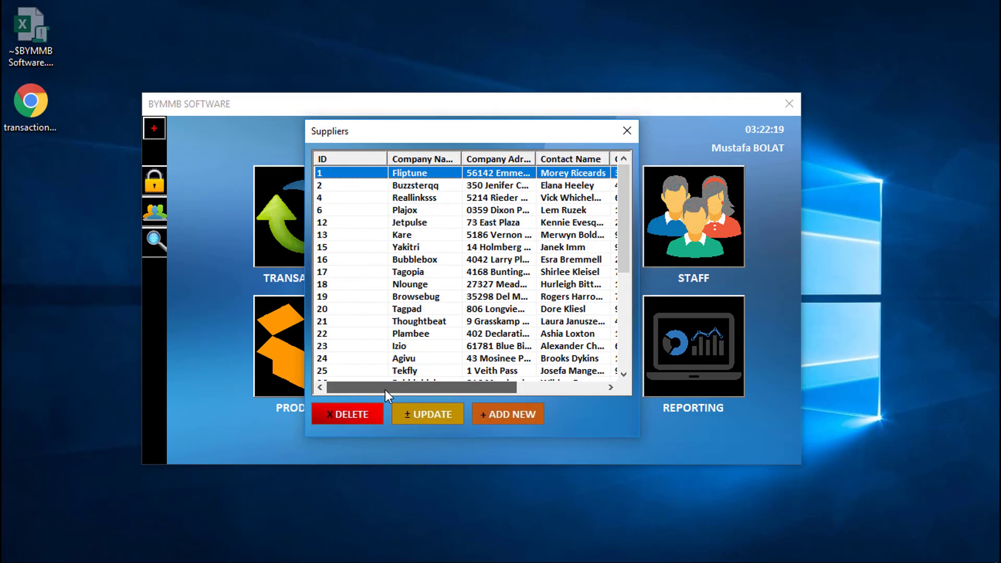
click(419, 211)
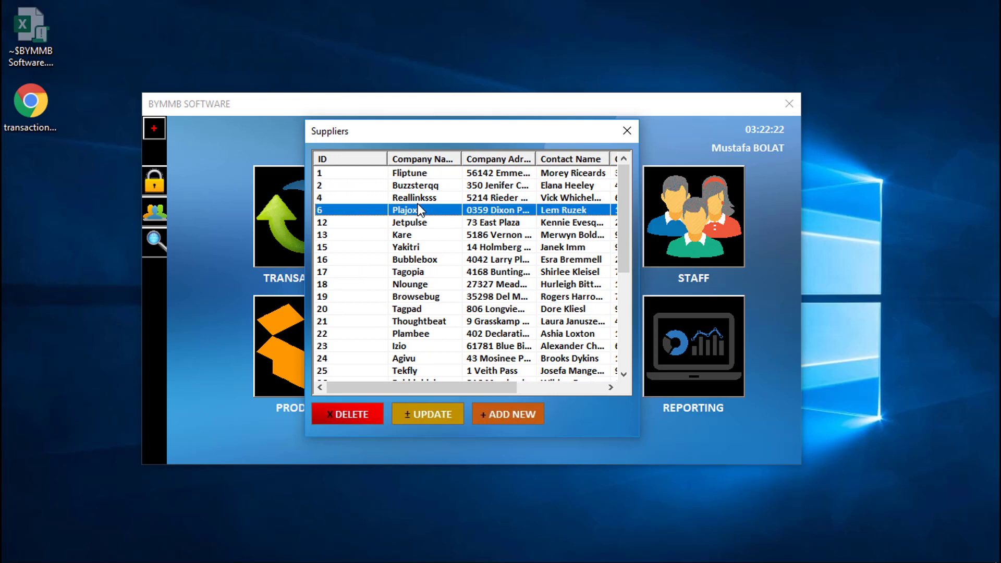
click(336, 421)
click(531, 334)
click(427, 415)
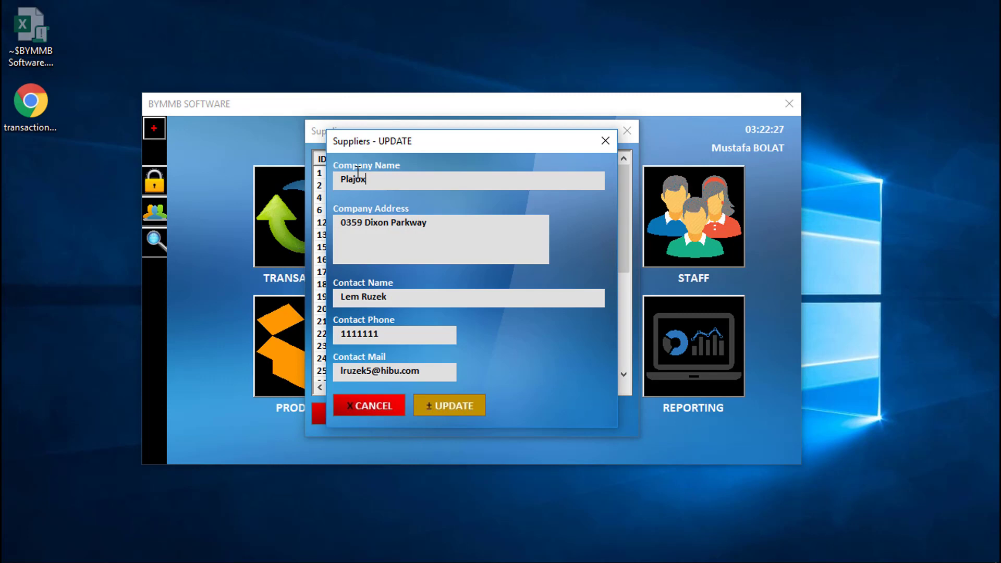
click(602, 140)
click(504, 415)
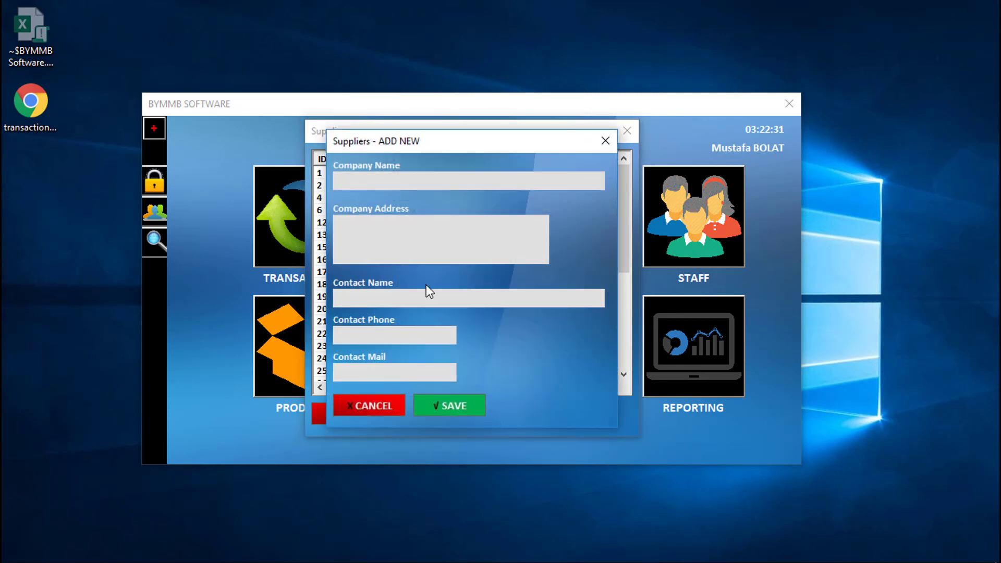
click(604, 141)
Step: Close the supplier list, open the customer list, and discard an empty new-customer form
click(620, 136)
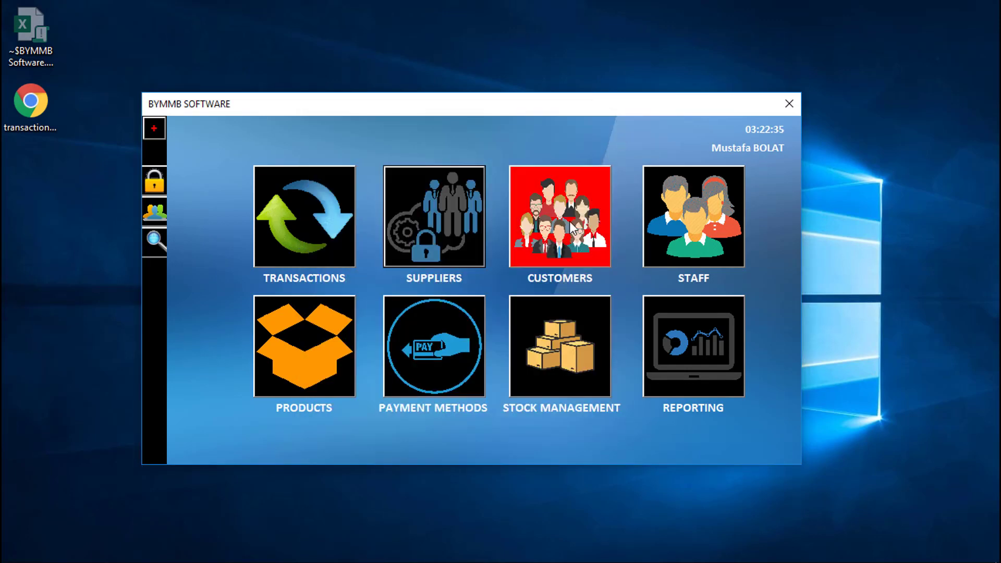
click(536, 275)
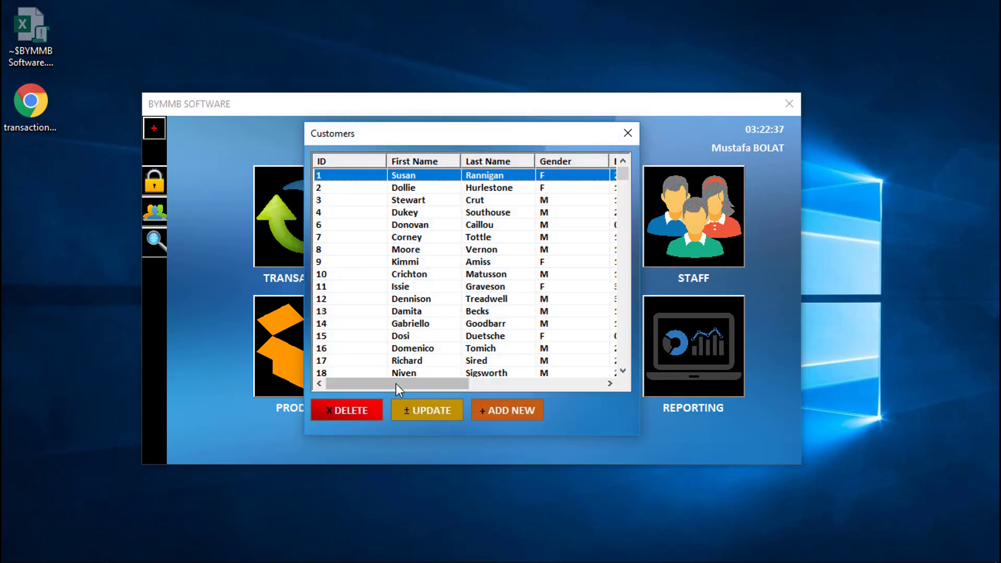
drag(395, 383, 359, 371)
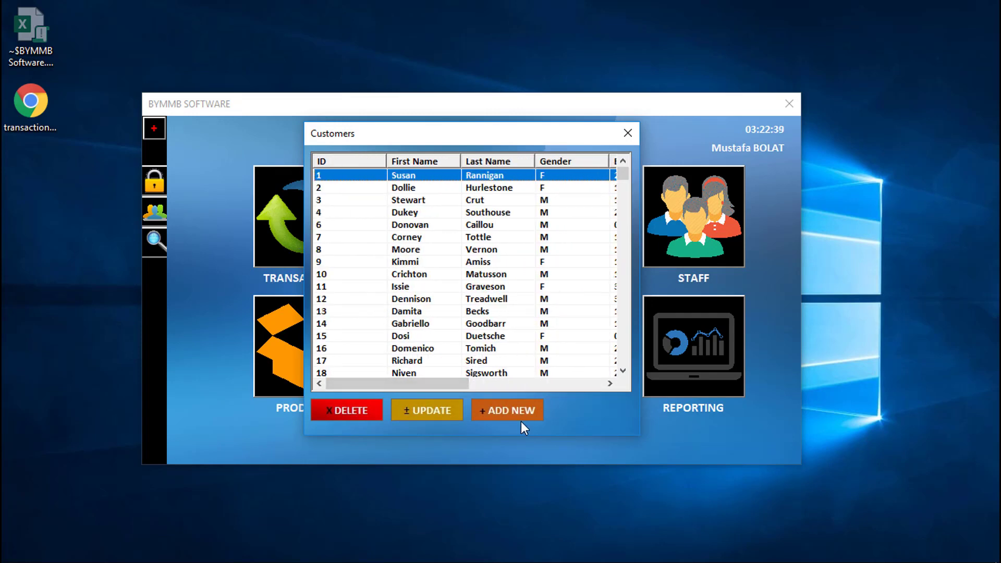
click(498, 415)
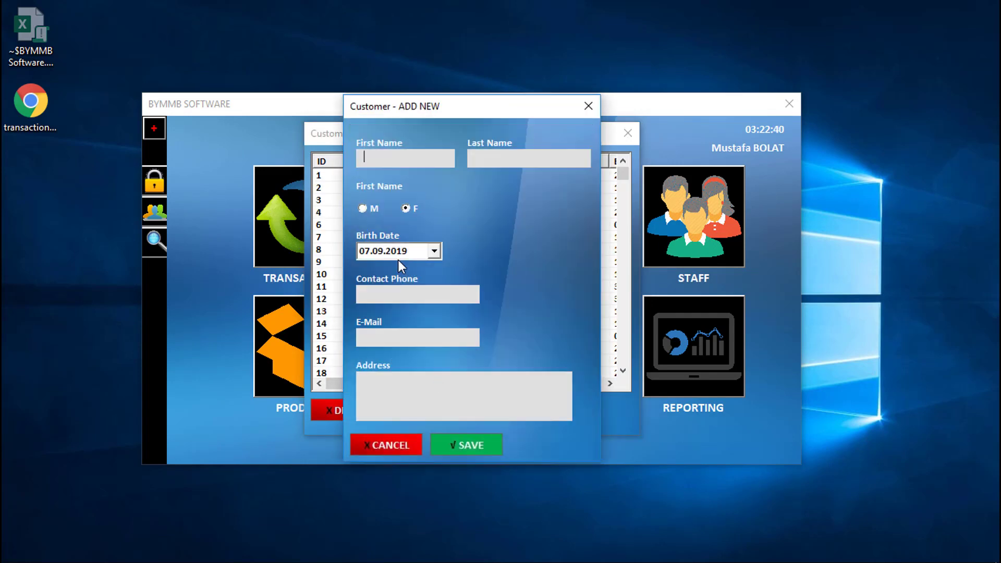
click(589, 101)
Step: Append 'nnn' to customer 1's first name, save the update, and close the customer list
click(430, 412)
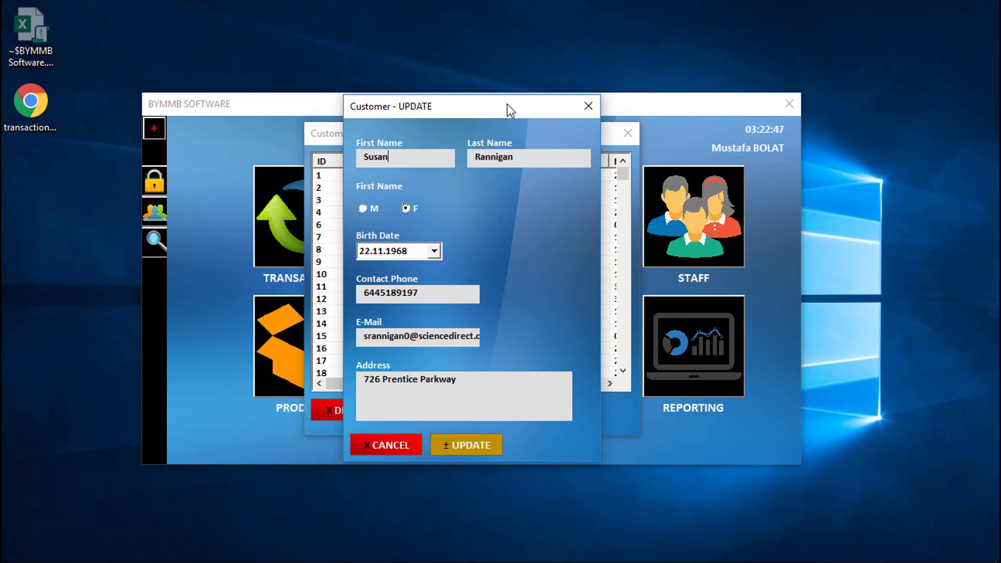
drag(506, 104, 491, 192)
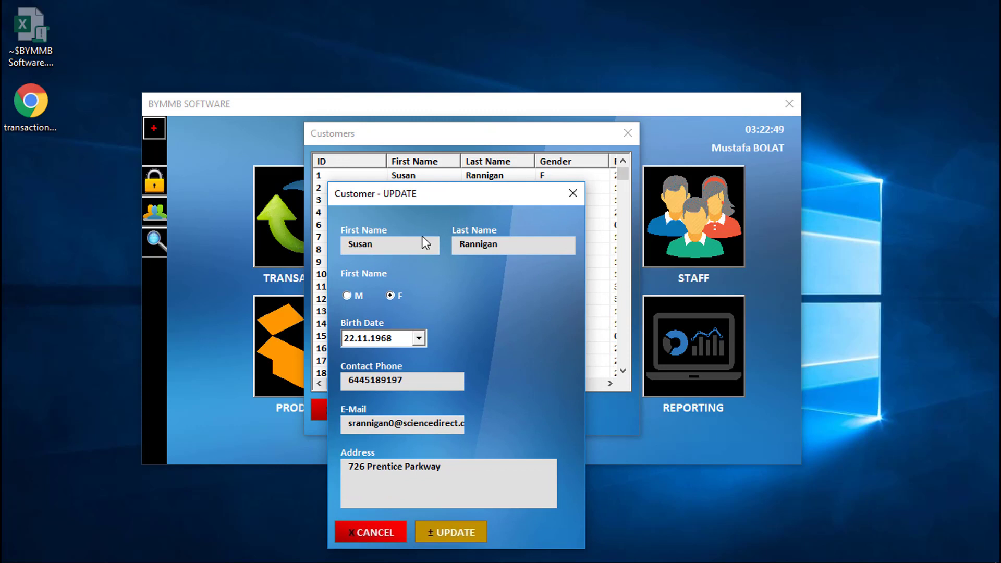
click(386, 246)
text(nnn)
click(457, 533)
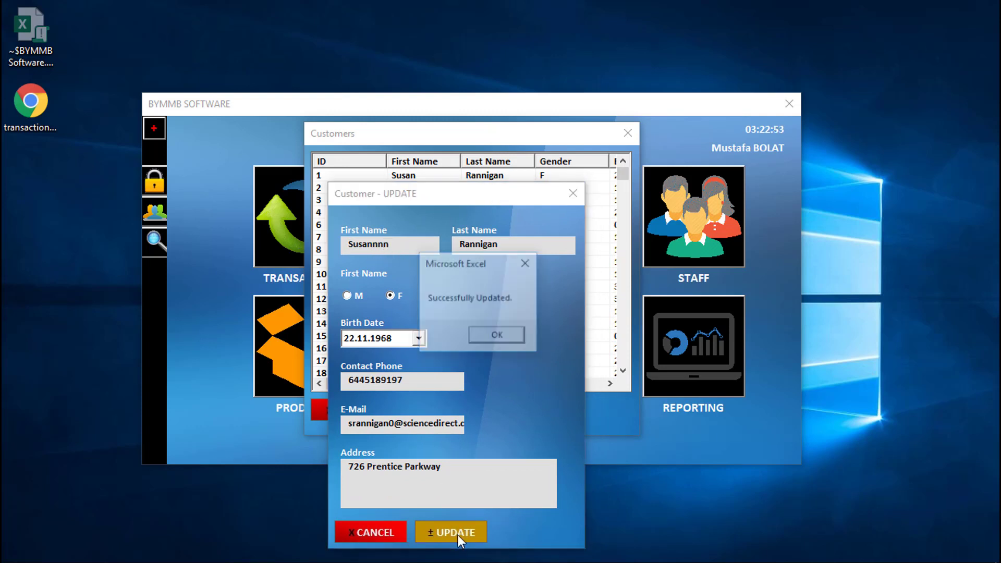
click(496, 340)
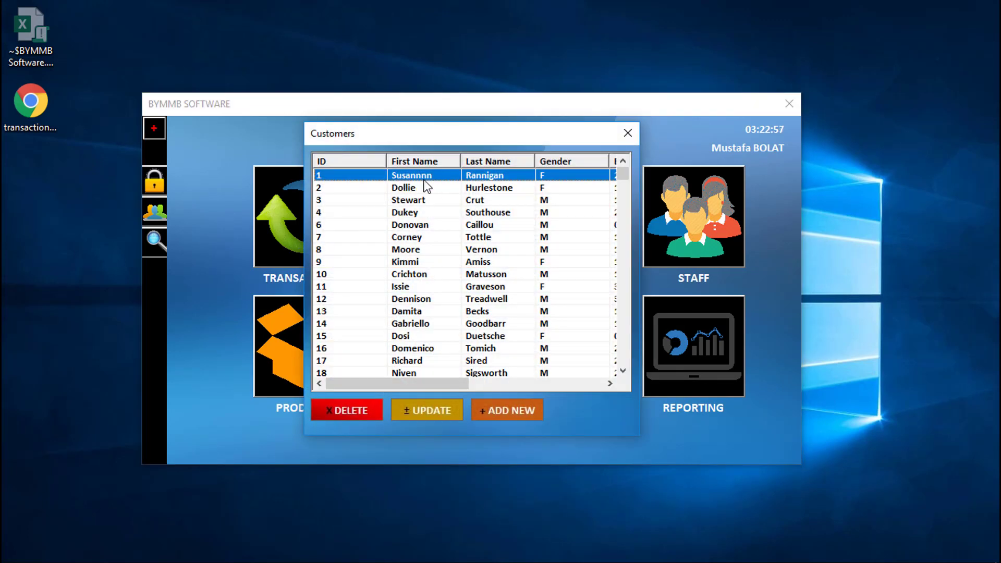
click(625, 134)
Step: Open the staff list, select staff record 252, and scroll to its remaining columns
click(671, 229)
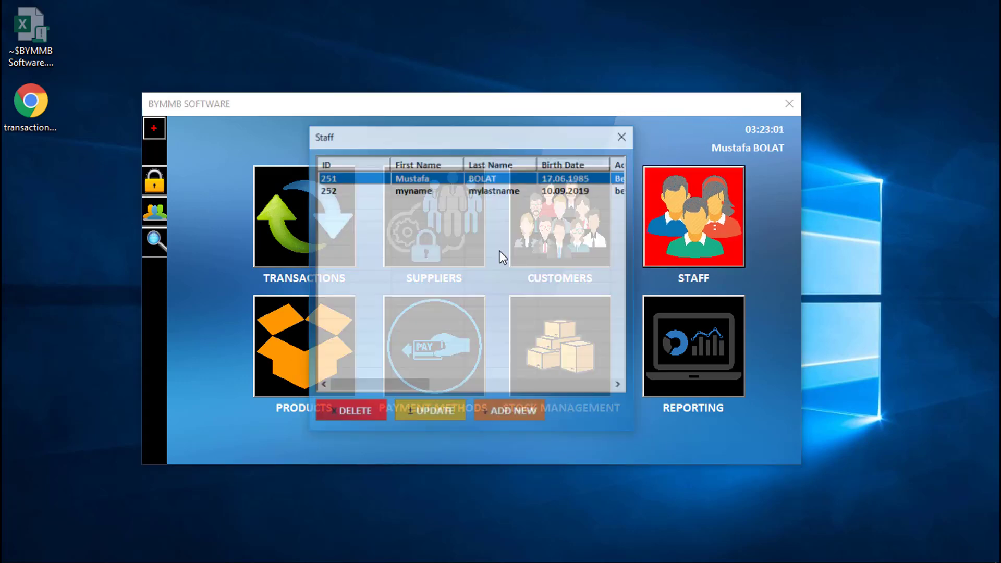
click(483, 191)
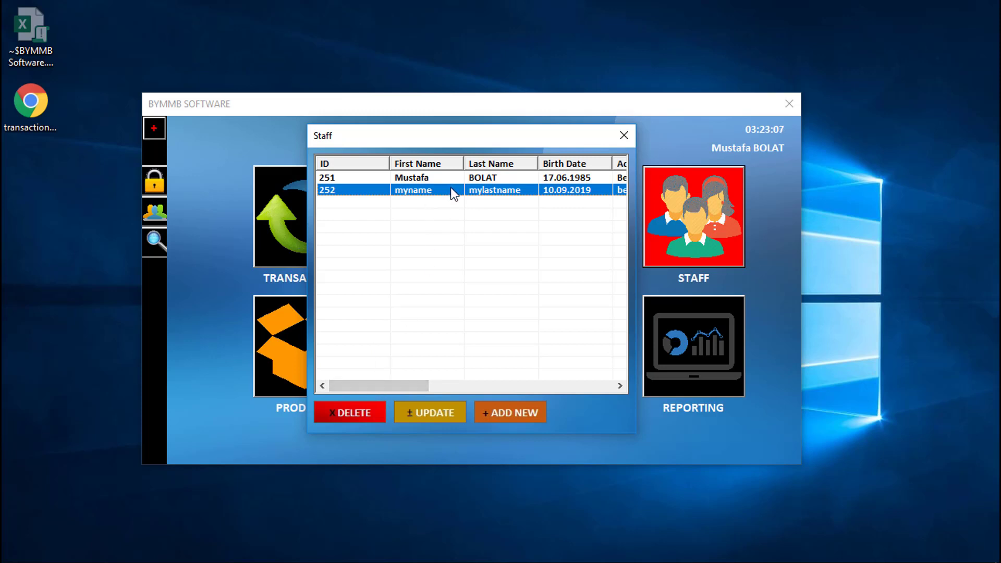
drag(377, 384, 351, 374)
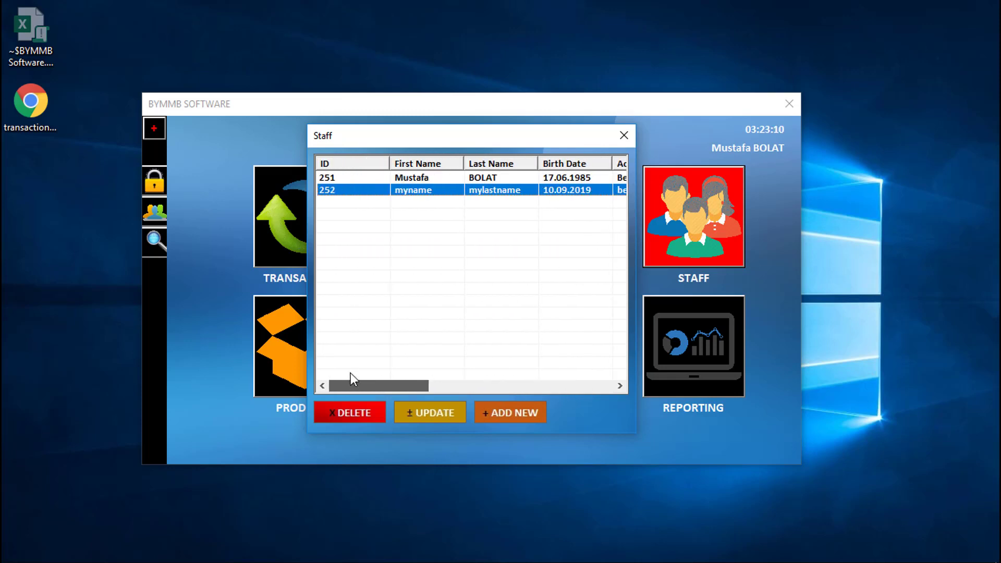
click(624, 135)
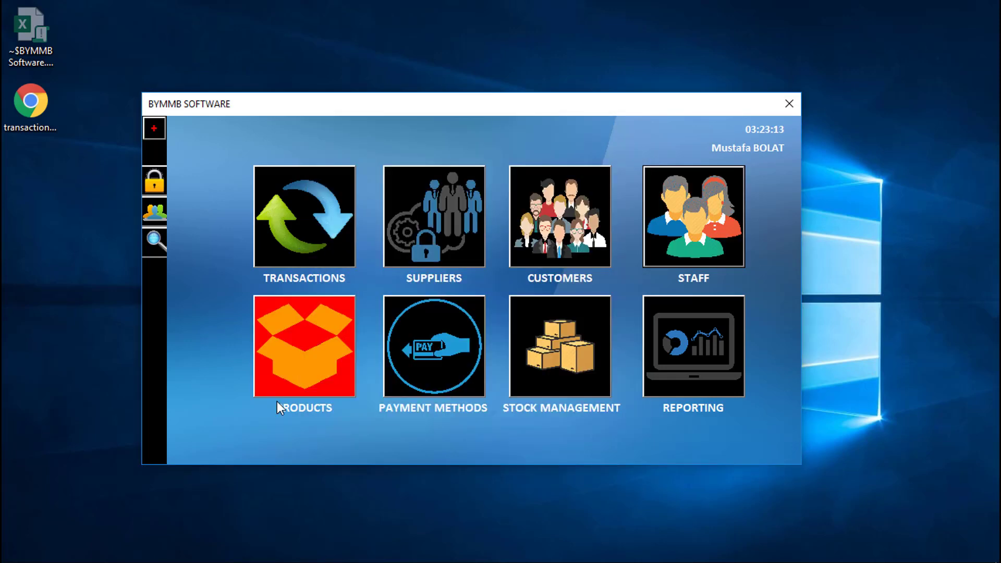
click(271, 384)
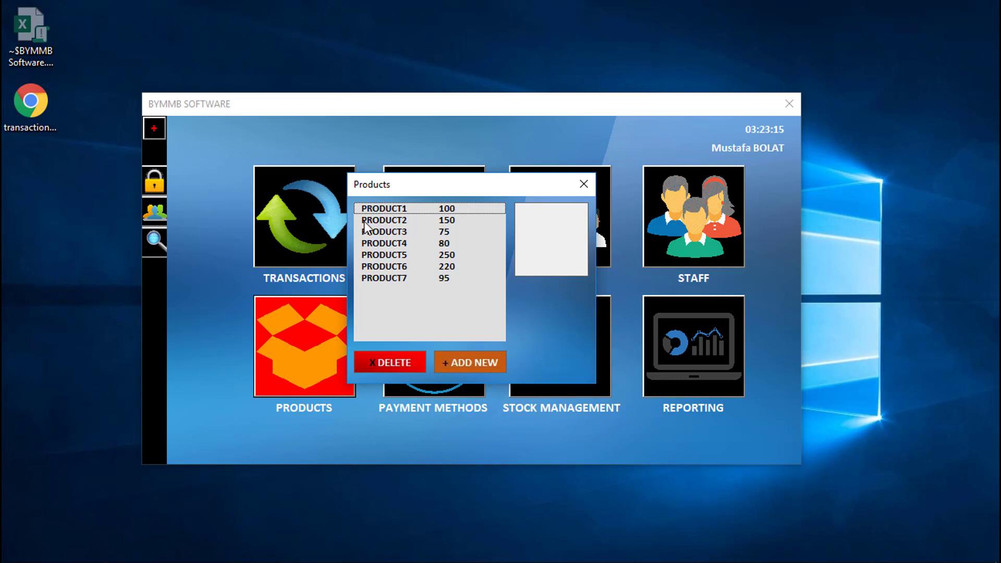
click(417, 217)
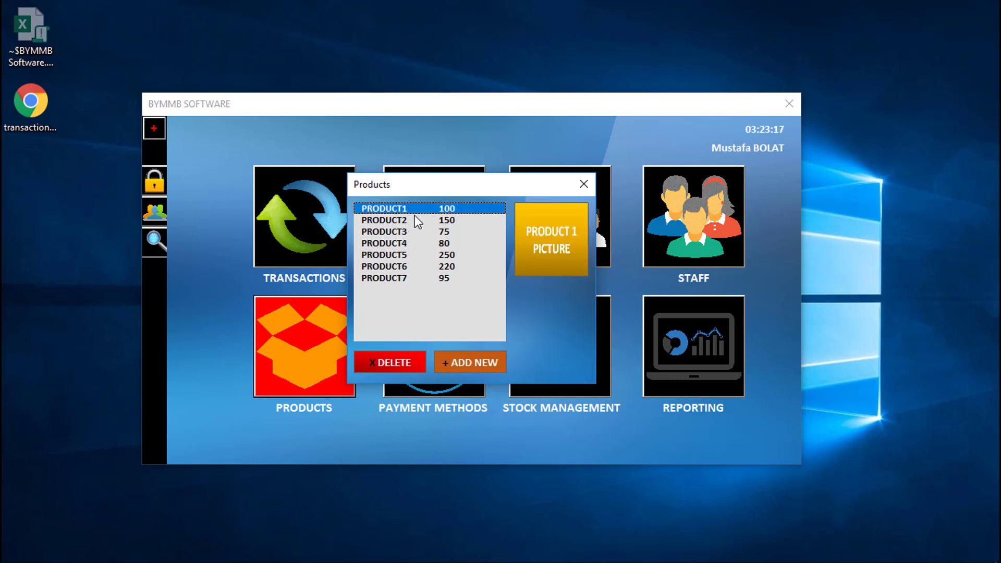
click(443, 221)
click(438, 232)
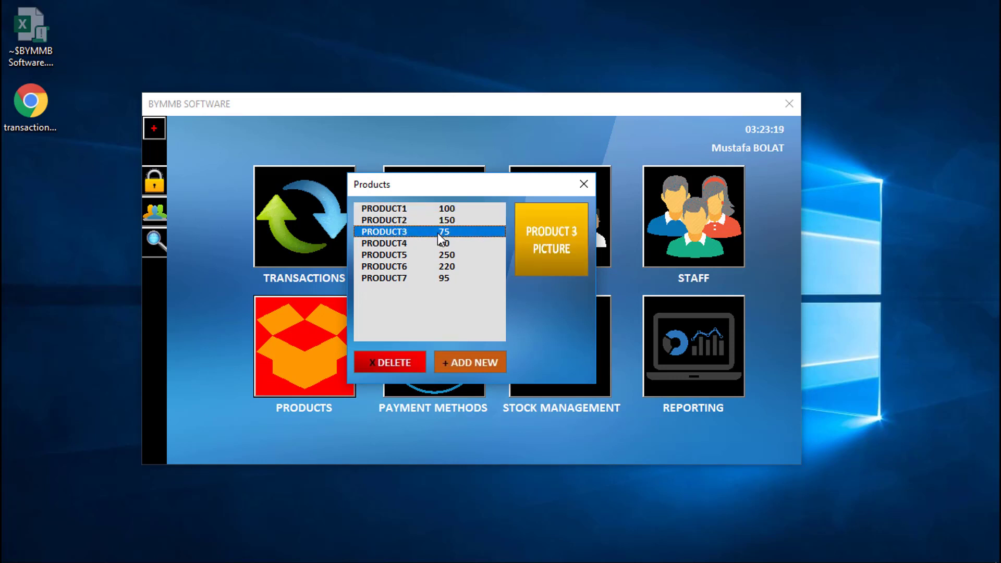
click(447, 207)
click(448, 220)
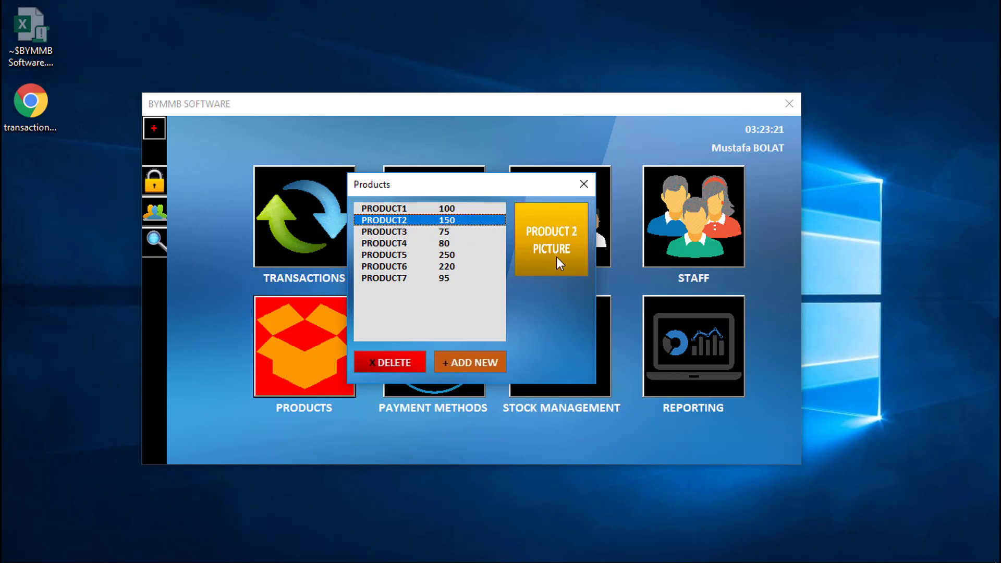
click(443, 231)
click(444, 243)
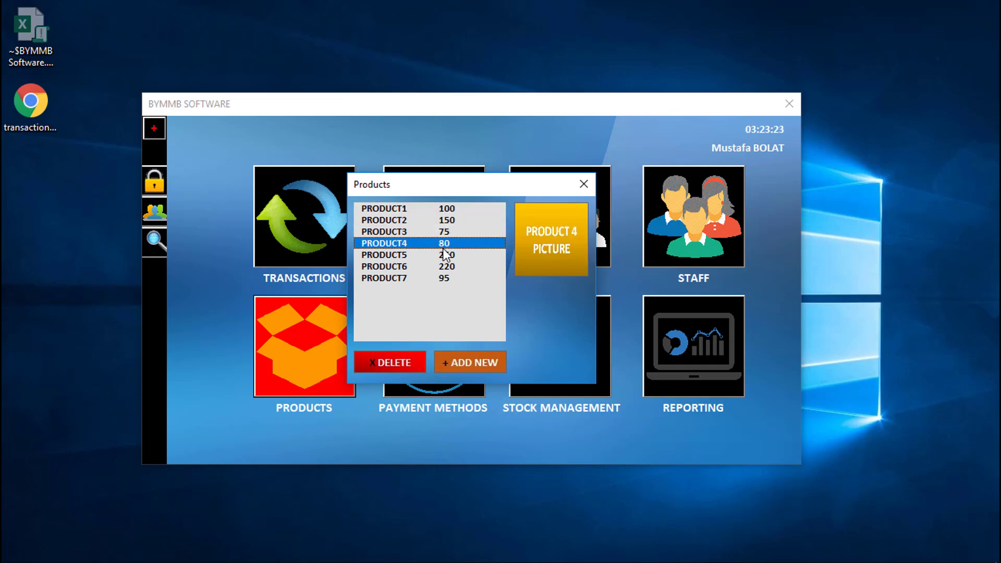
click(443, 255)
click(442, 268)
click(443, 280)
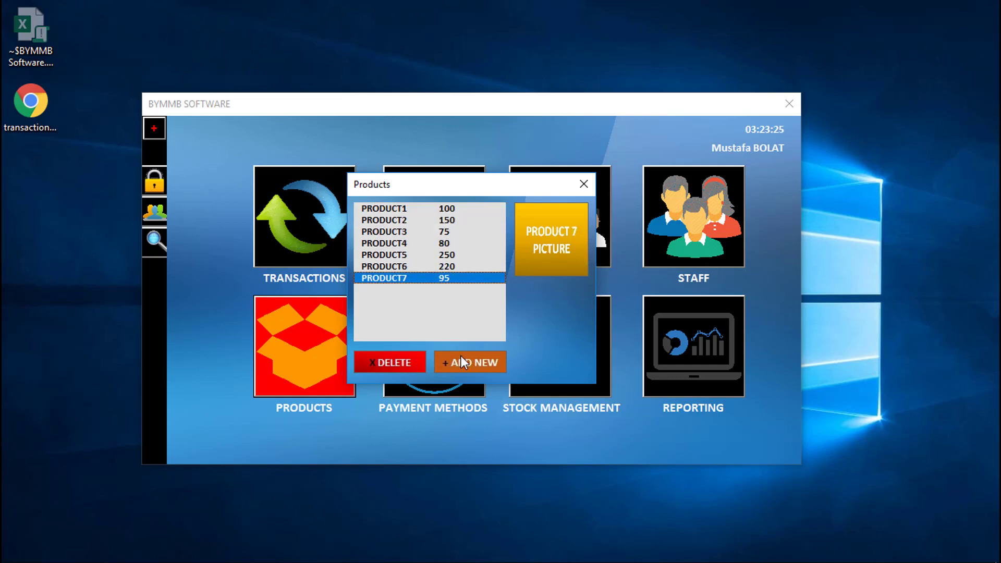
click(461, 360)
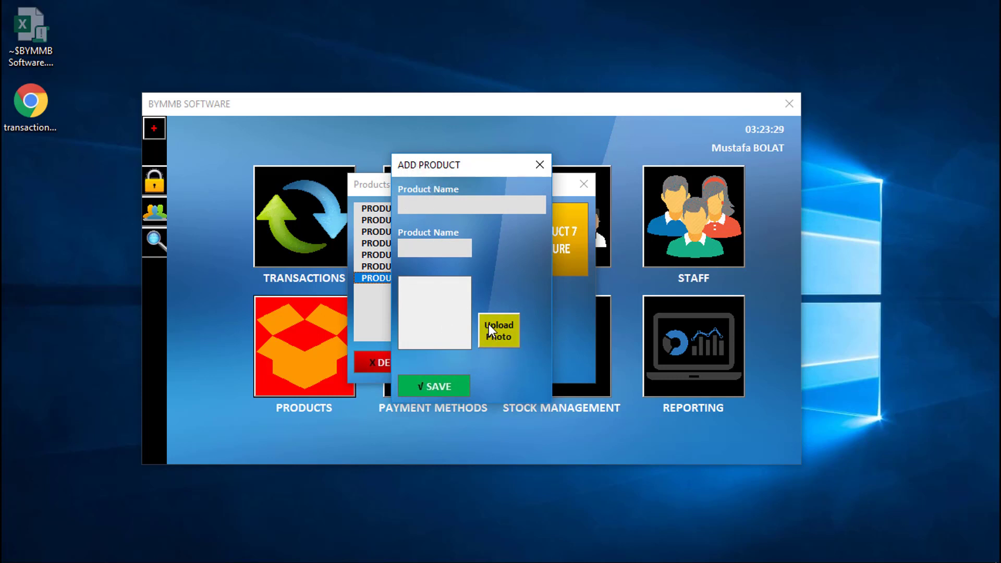
click(546, 158)
click(584, 183)
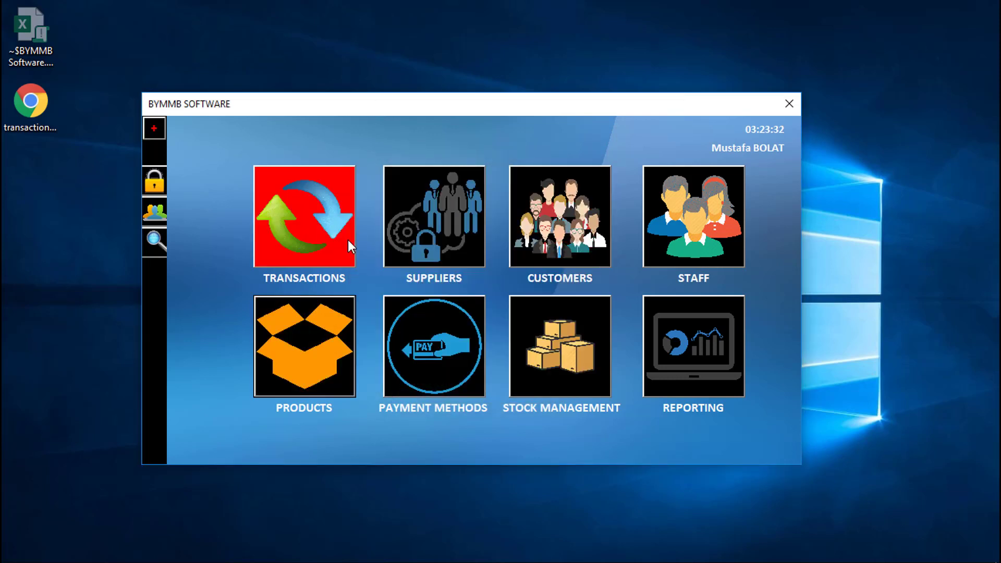
click(421, 395)
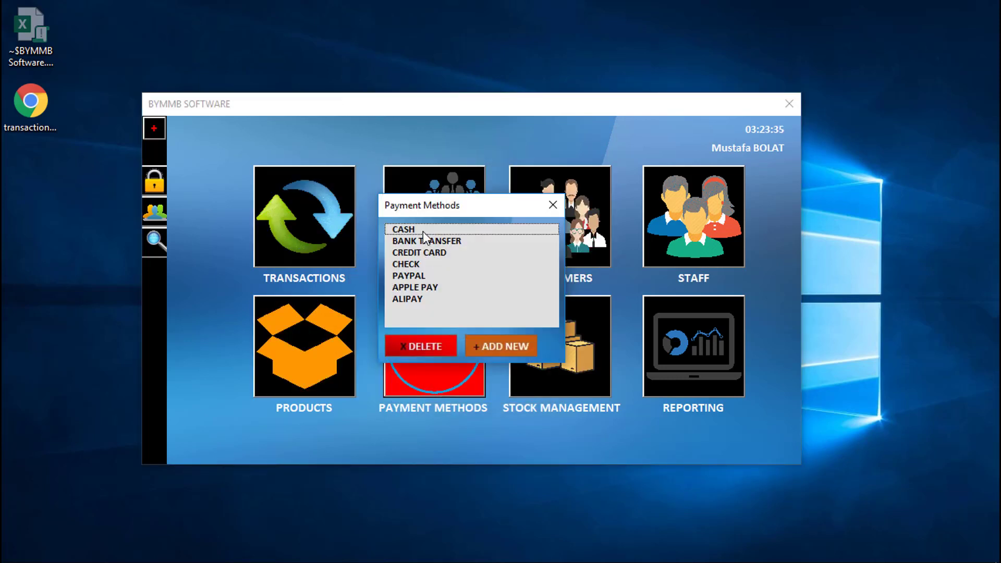
mouse_move(424, 234)
mouse_down()
mouse_move(415, 290)
mouse_move(425, 255)
mouse_up()
click(483, 349)
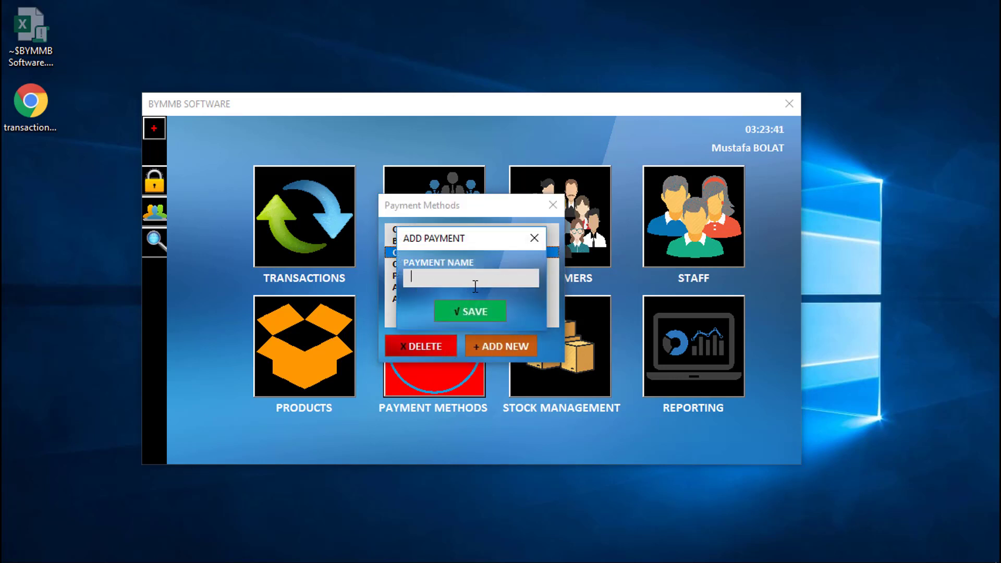
click(534, 239)
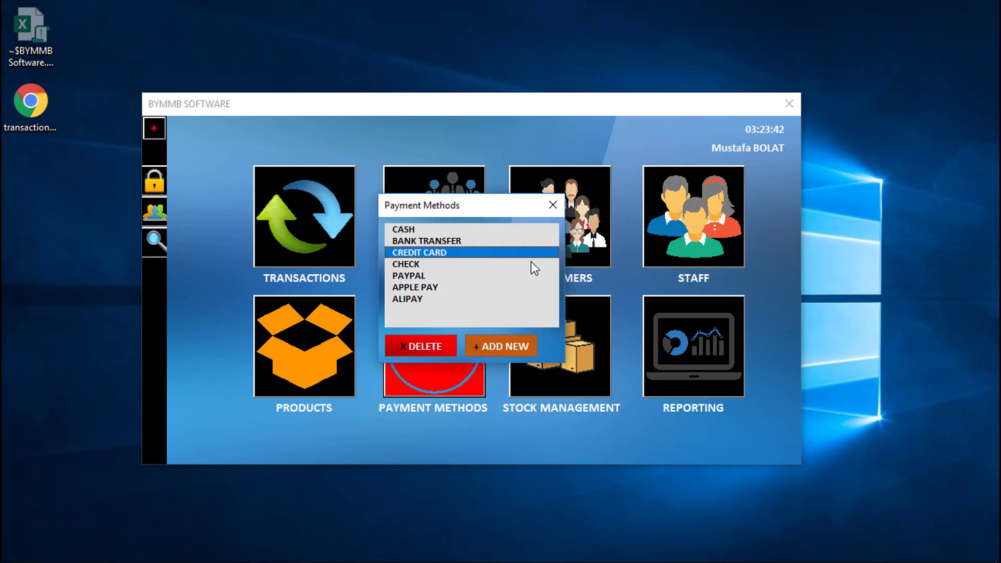
click(554, 207)
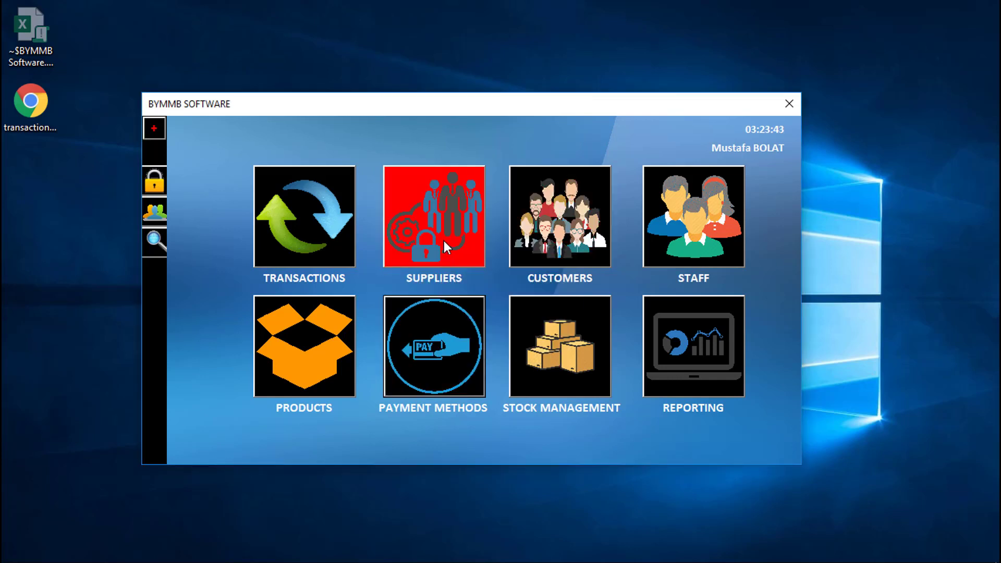
Step: Open Stock Management and show PRODUCT1's figures: 5 sold and 1 bought
click(551, 346)
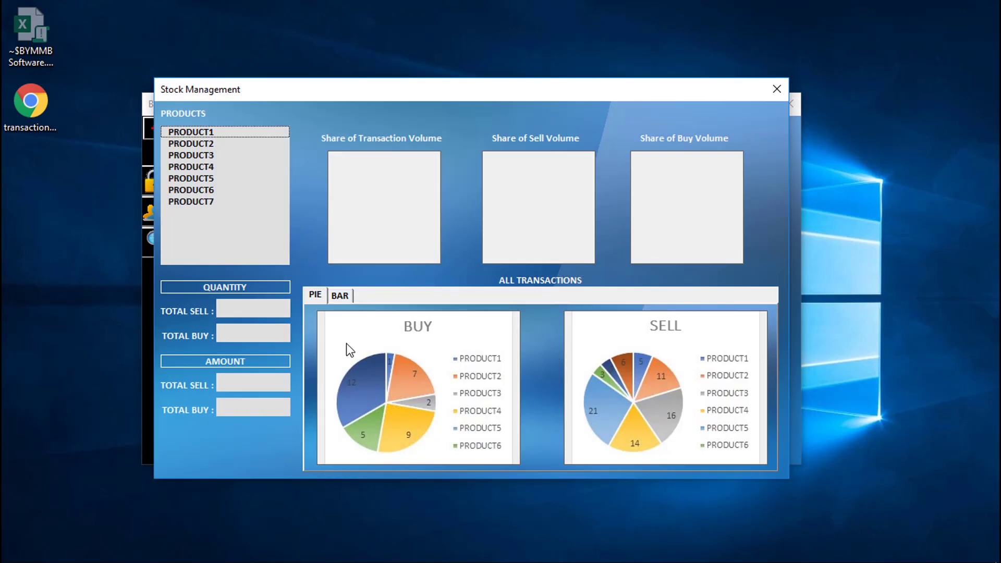
click(200, 133)
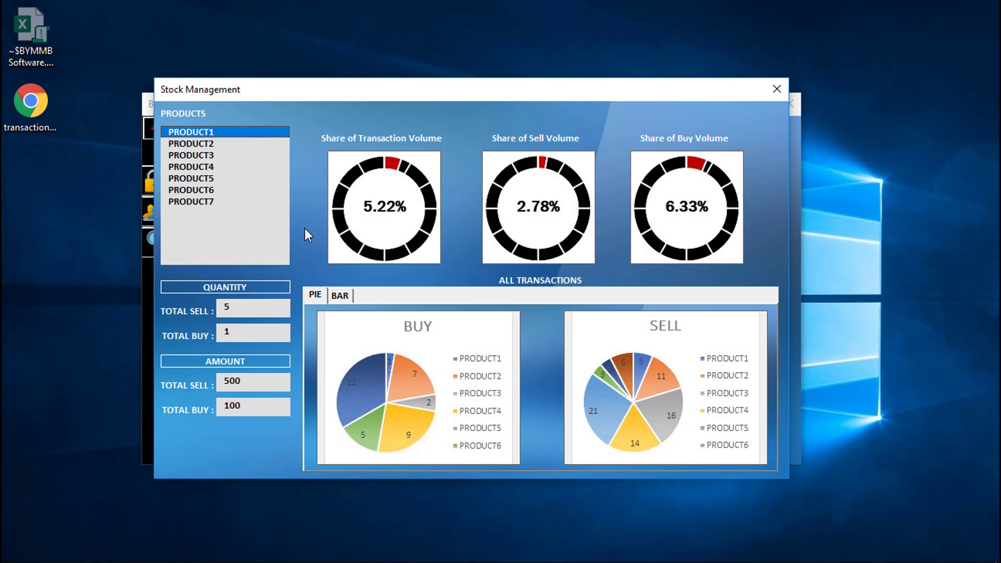
Step: View PRODUCT7, PRODUCT6, PRODUCT5 and PRODUCT1 stock shares, then chart all transactions as bars
click(201, 199)
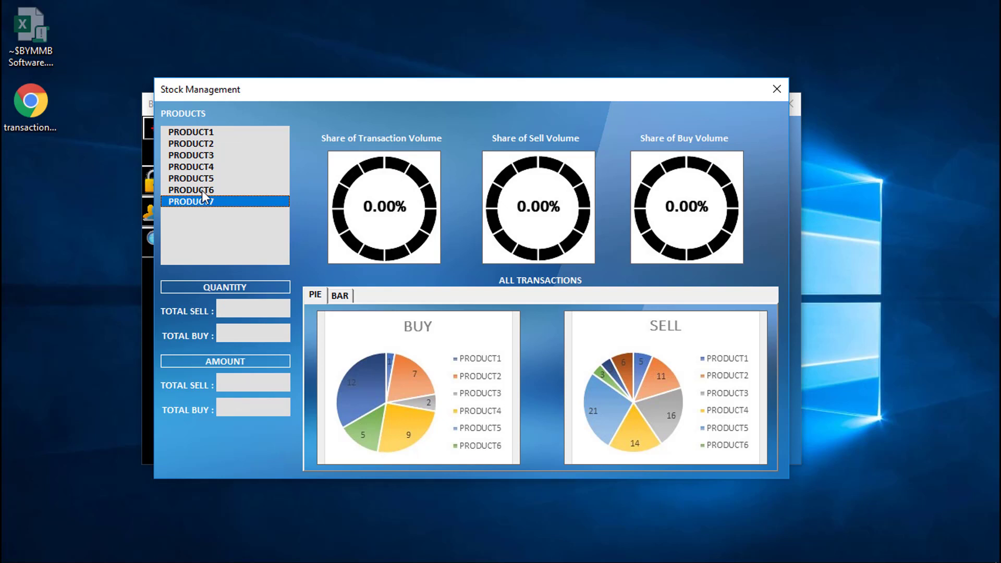
click(201, 190)
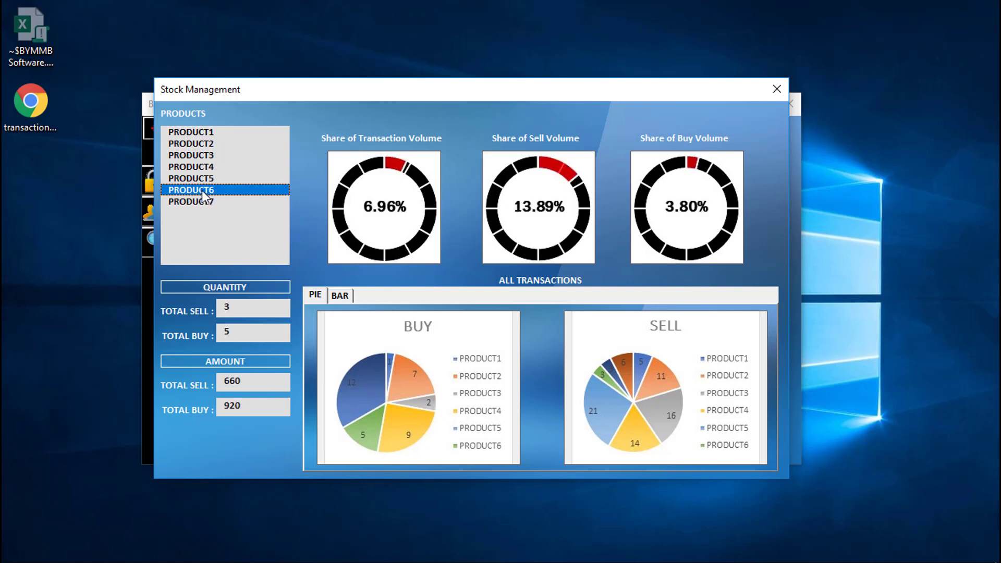
click(208, 178)
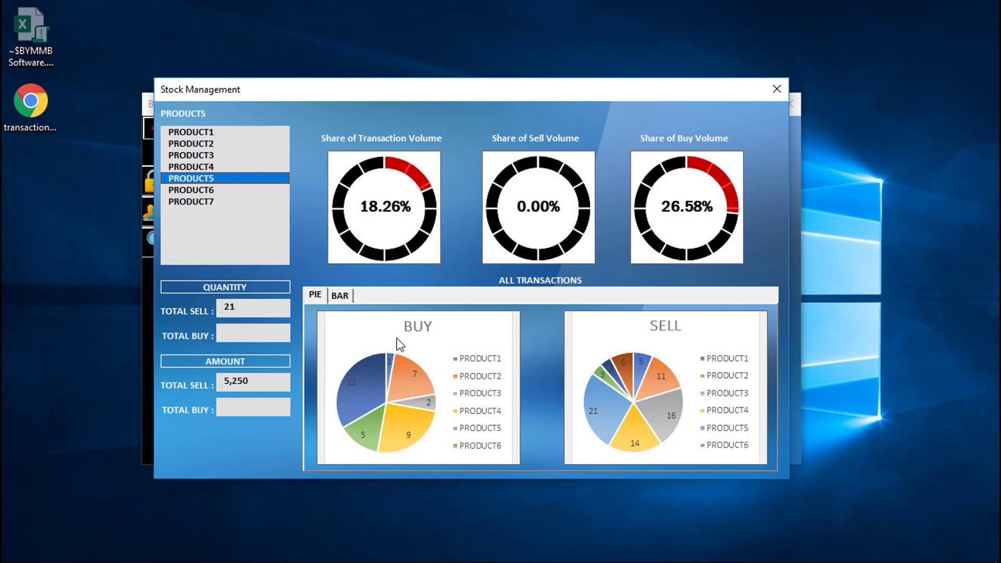
click(212, 132)
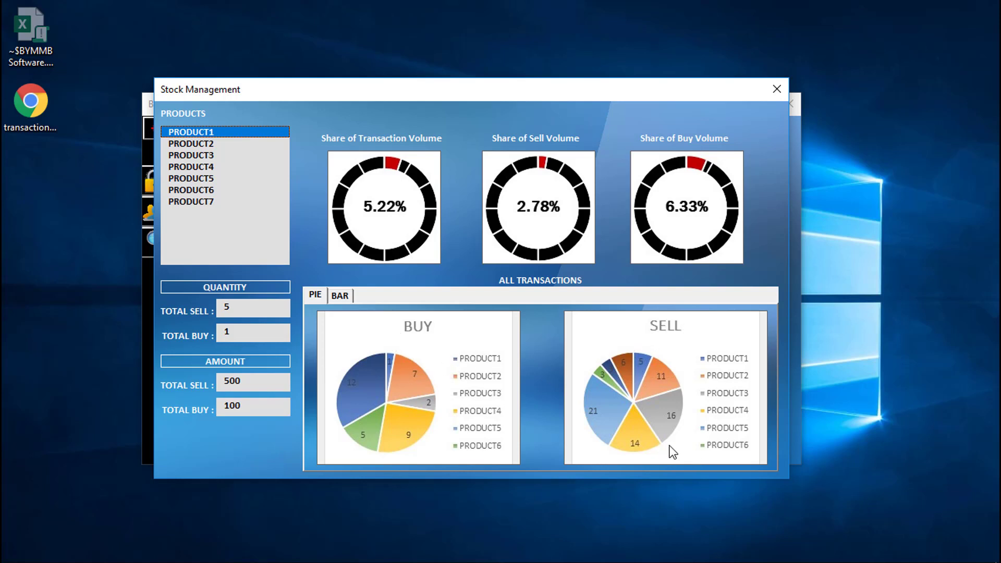
click(350, 298)
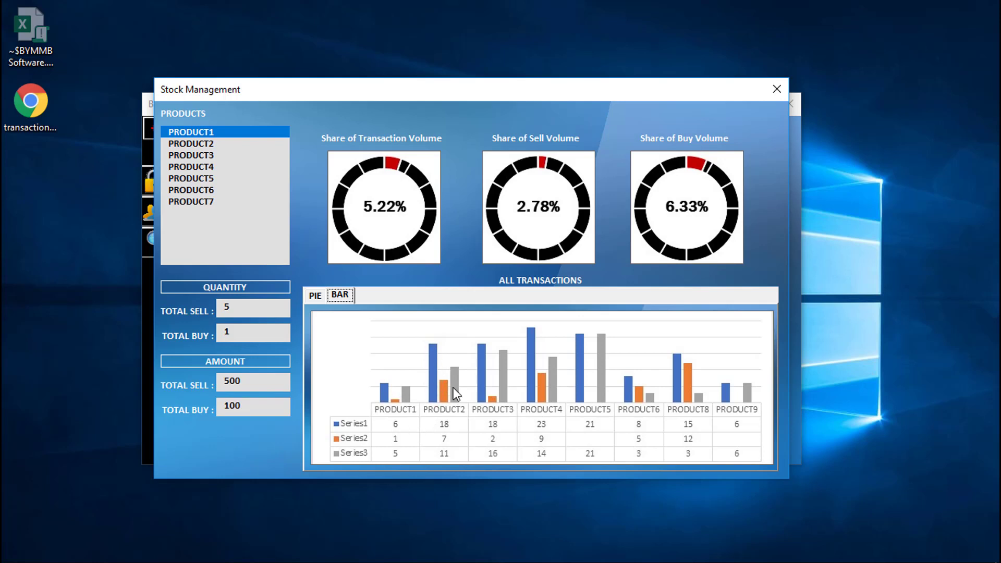
Step: Return to pie view, compare PRODUCT5, PRODUCT3 and PRODUCT4, then close Stock Management
click(315, 296)
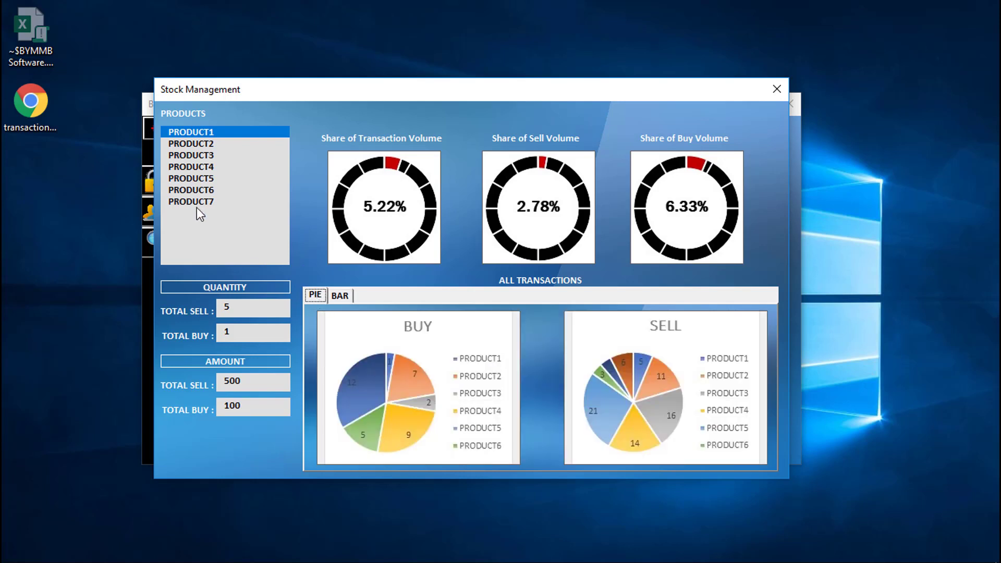
click(205, 179)
click(206, 156)
click(199, 169)
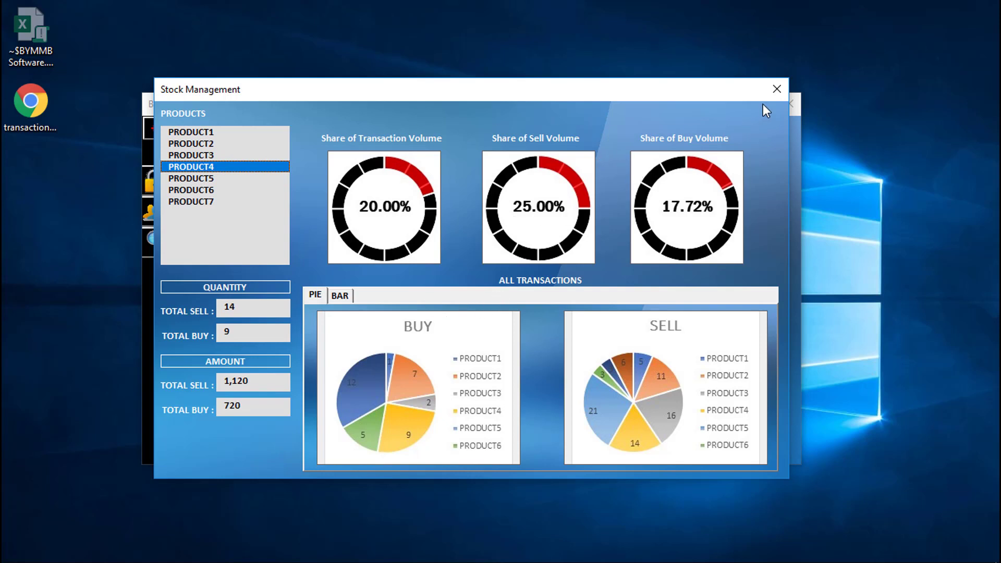
click(777, 89)
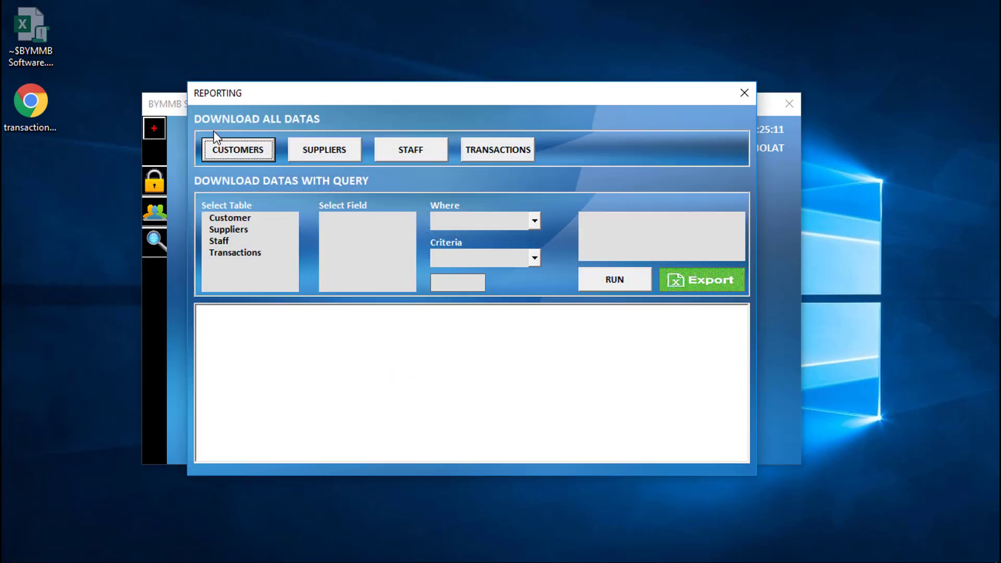
Step: Preview the customer, supplier, staff and transactions tables, then export customers to report.xlsx
click(240, 153)
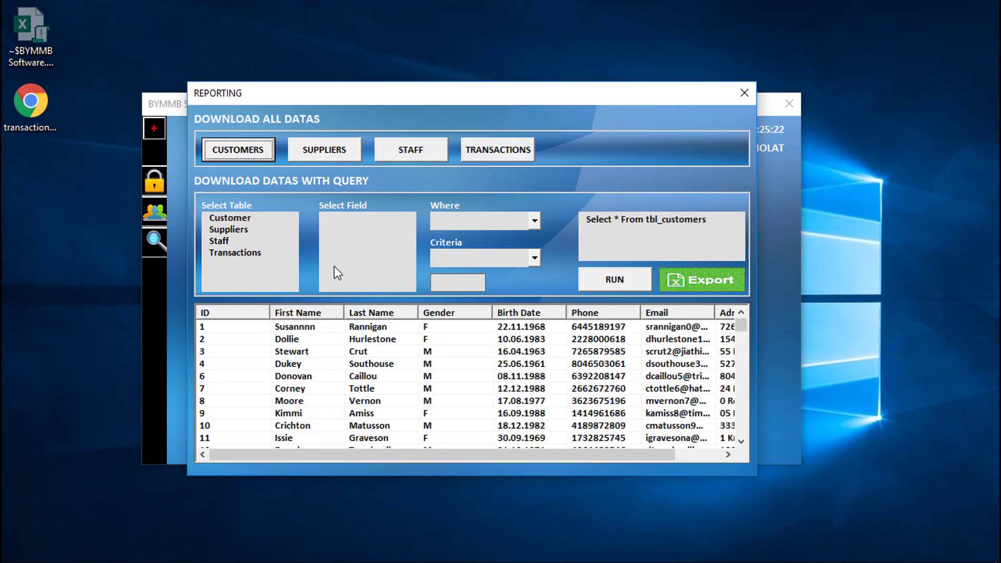
mouse_move(331, 452)
mouse_down()
mouse_move(555, 459)
mouse_move(331, 454)
mouse_up()
click(330, 150)
click(412, 151)
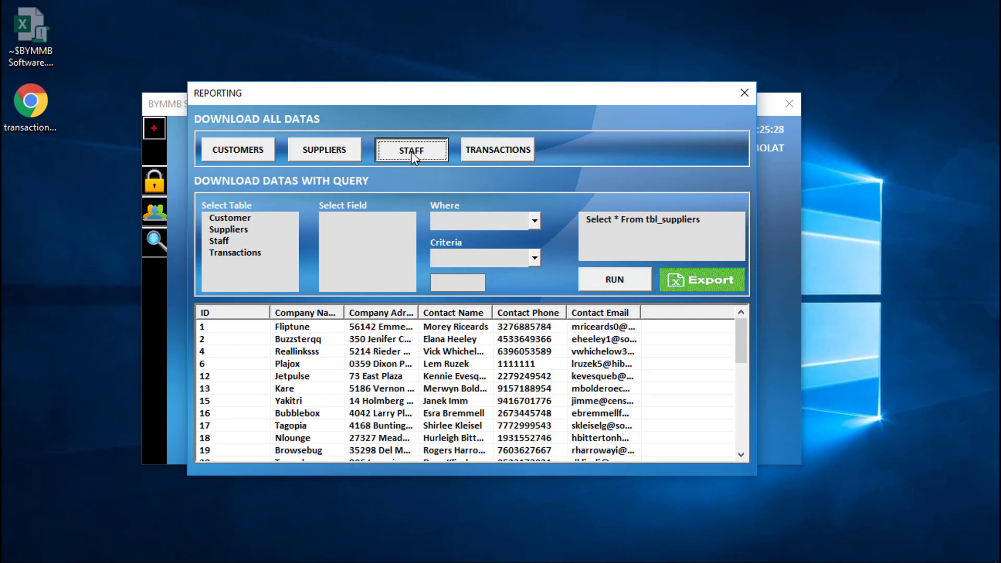
click(496, 152)
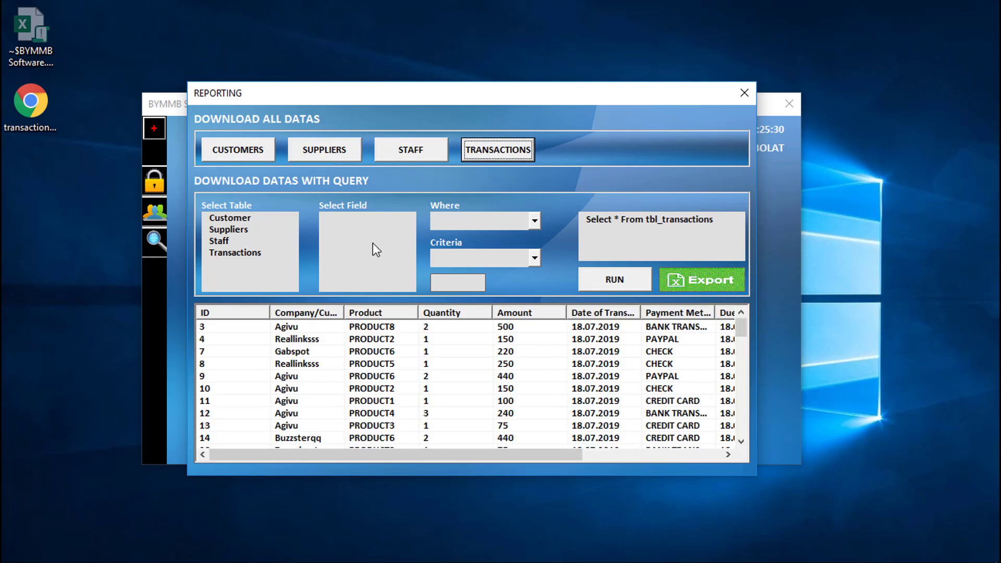
drag(338, 450, 266, 462)
click(231, 149)
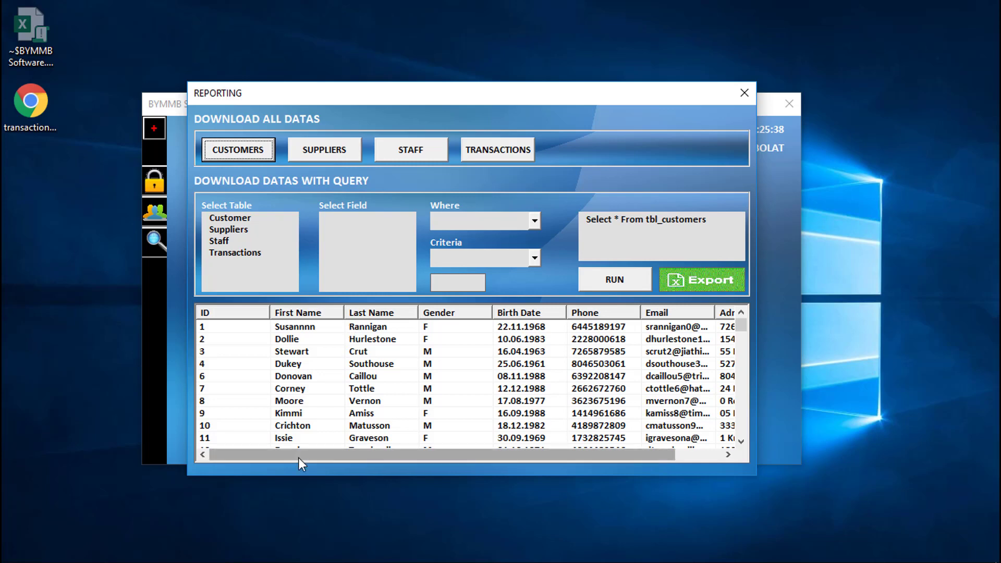
click(702, 283)
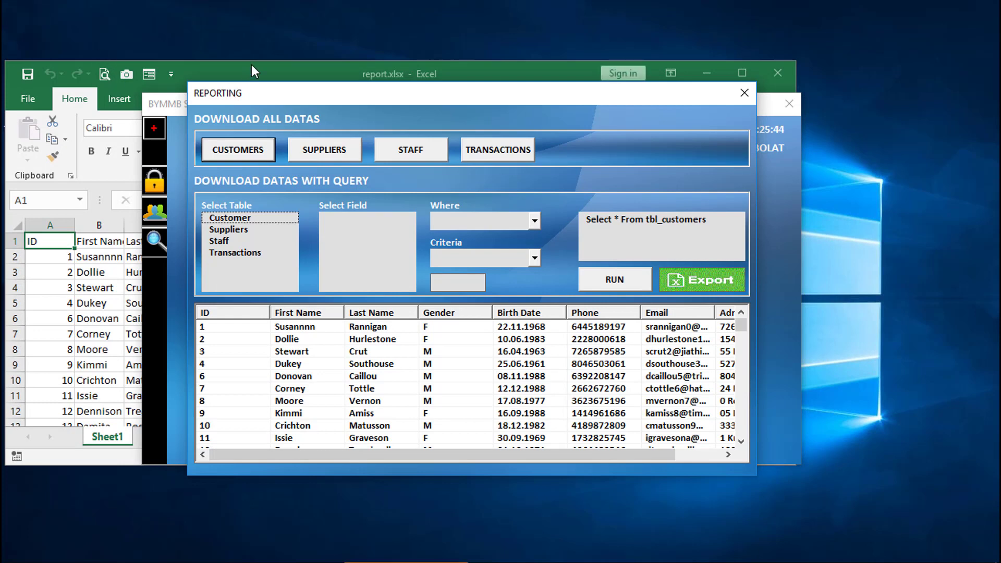
Step: AutoFit all columns in report.xlsx, scroll the customer list, and close it without saving
click(251, 65)
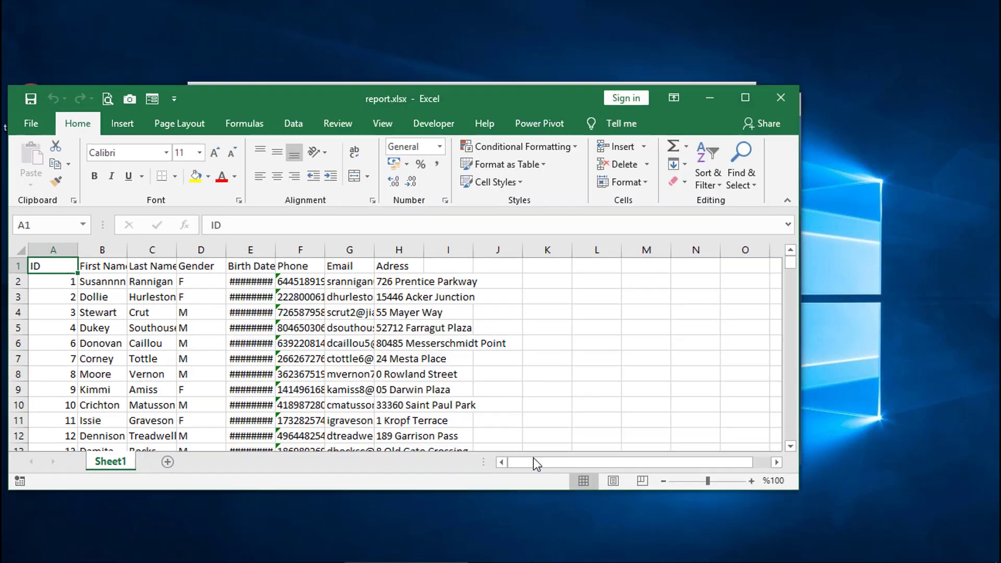
drag(485, 87, 560, 97)
click(95, 259)
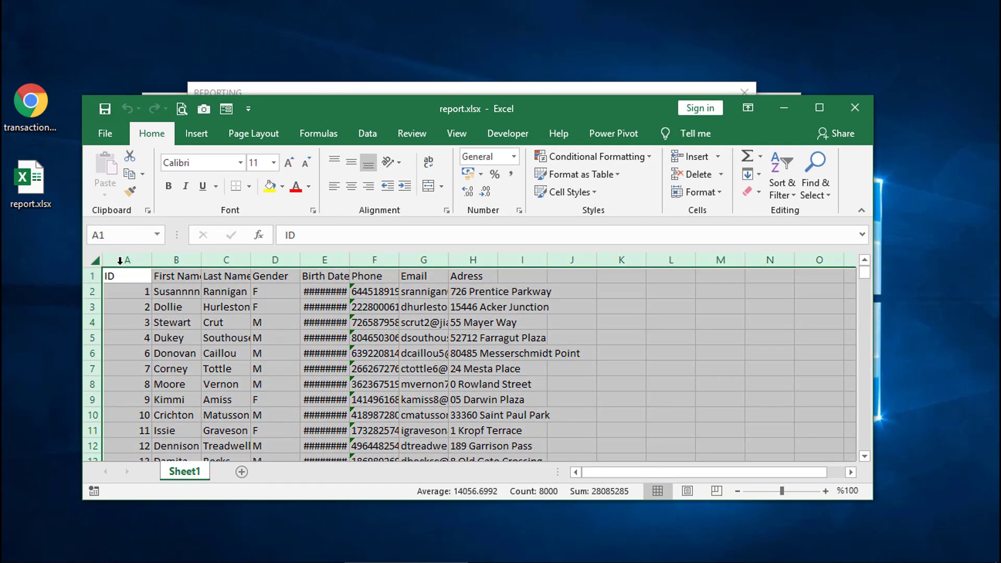
double_click(151, 260)
click(338, 321)
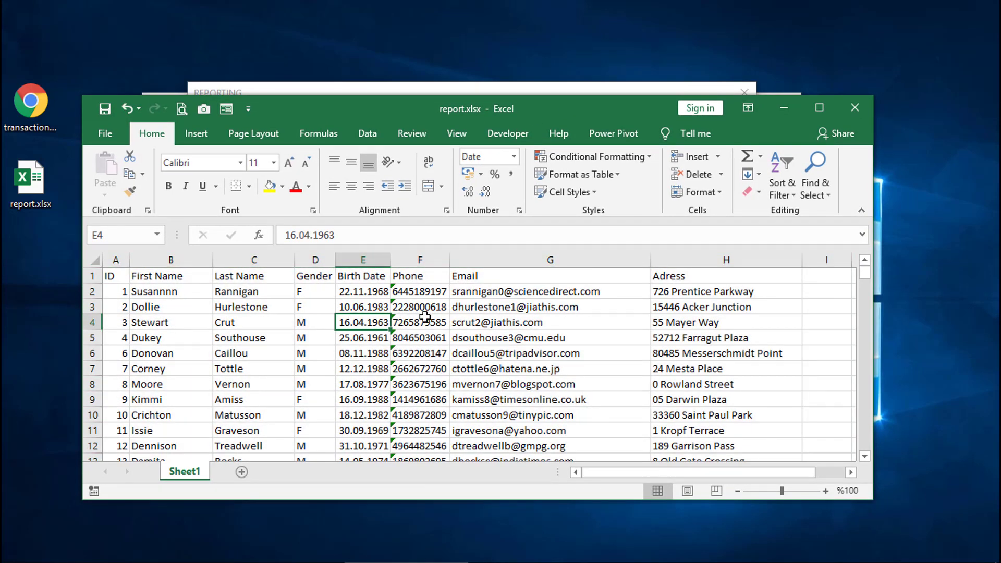
scroll(425, 316, down, 20)
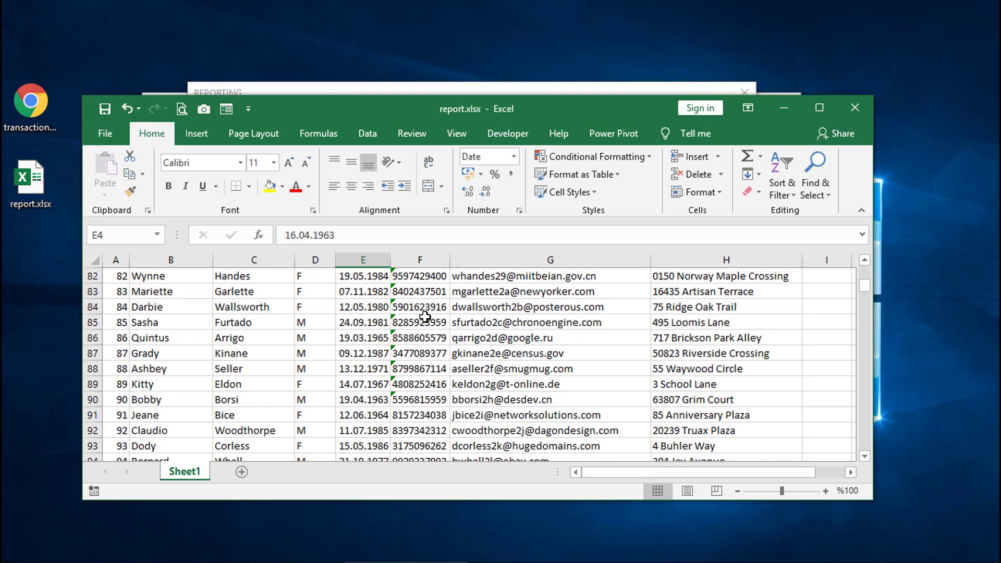
scroll(425, 317, down, 4)
click(855, 107)
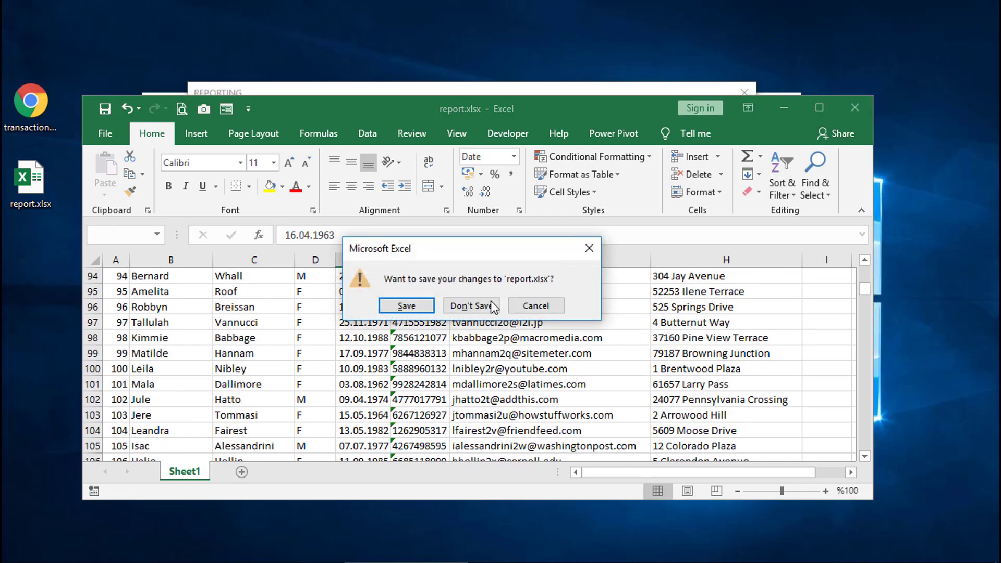
click(466, 307)
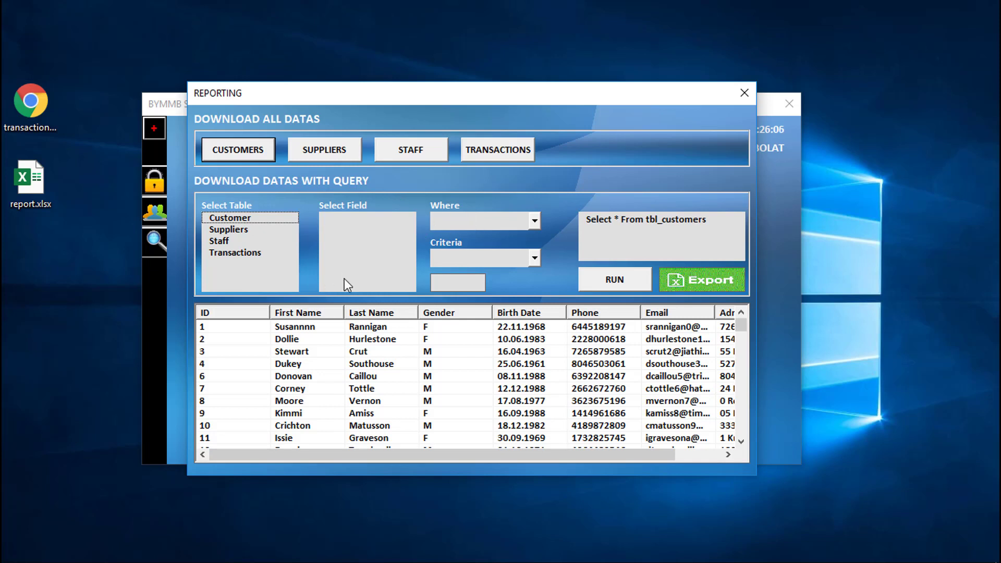
Step: Choose the Customer table with First Name, Last Name and Gender fields
click(232, 220)
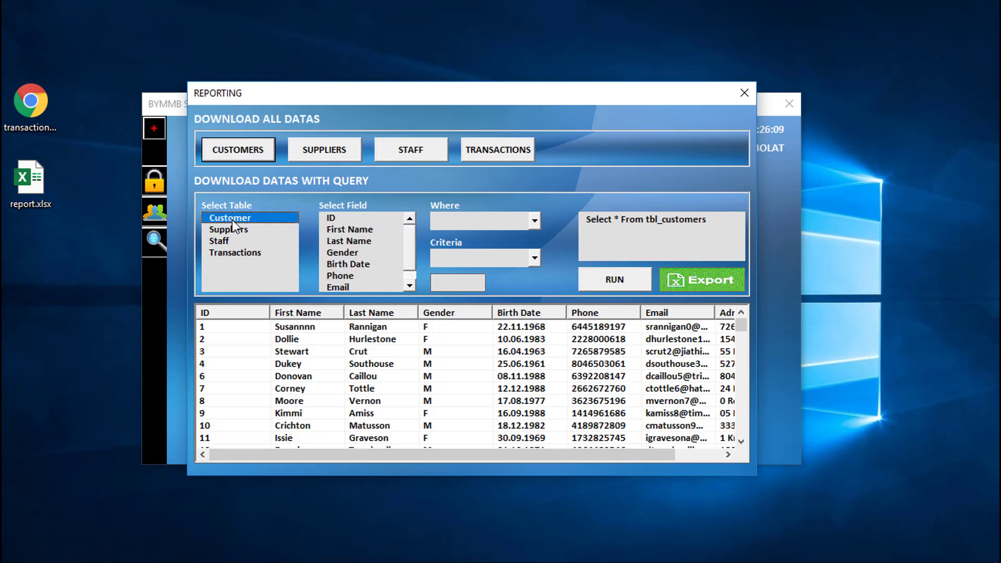
click(353, 230)
click(351, 241)
click(351, 250)
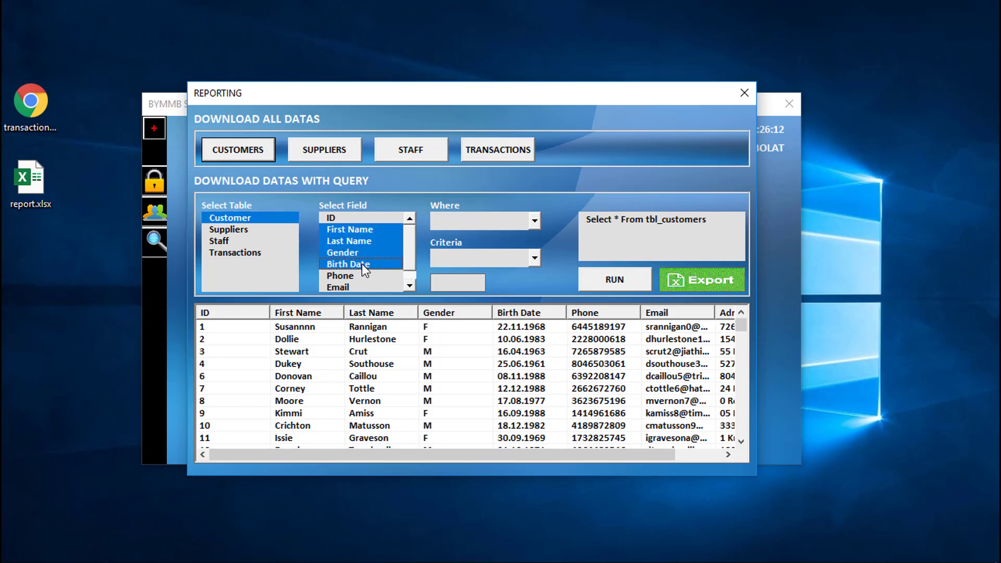
Step: Filter on Gender = F, run the query, and review its results and generated query text
click(536, 221)
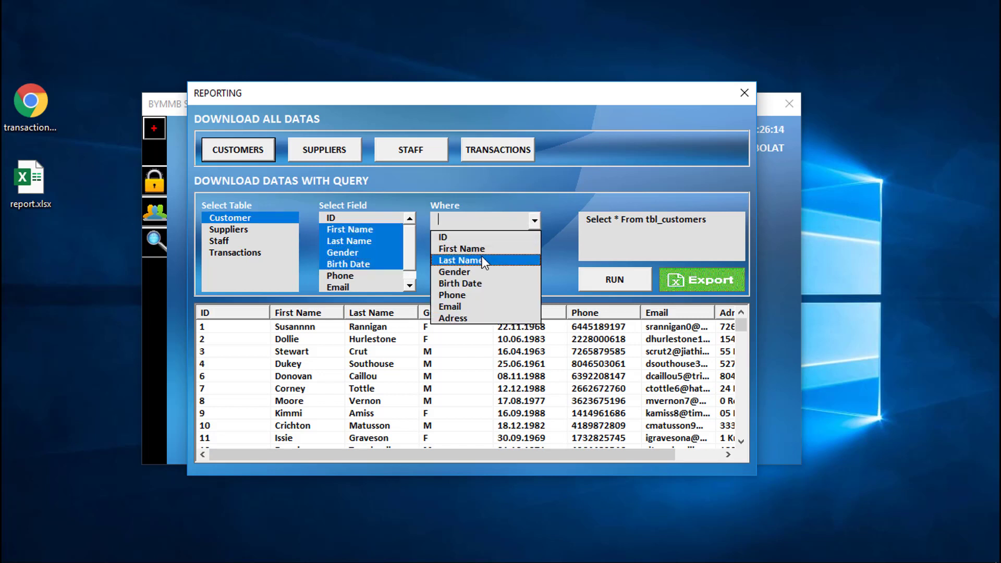
click(471, 270)
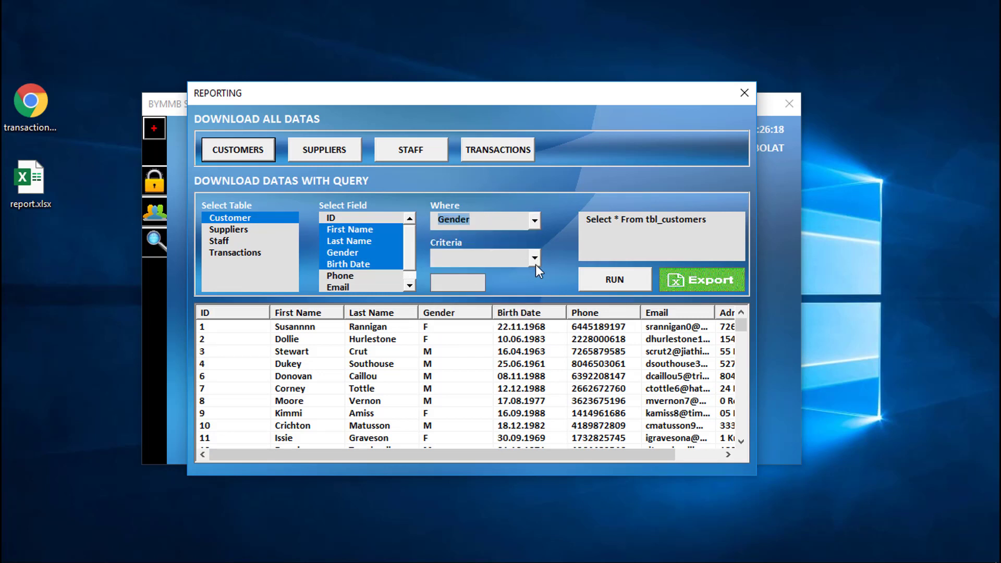
click(535, 261)
click(492, 276)
click(466, 279)
text(F)
click(610, 279)
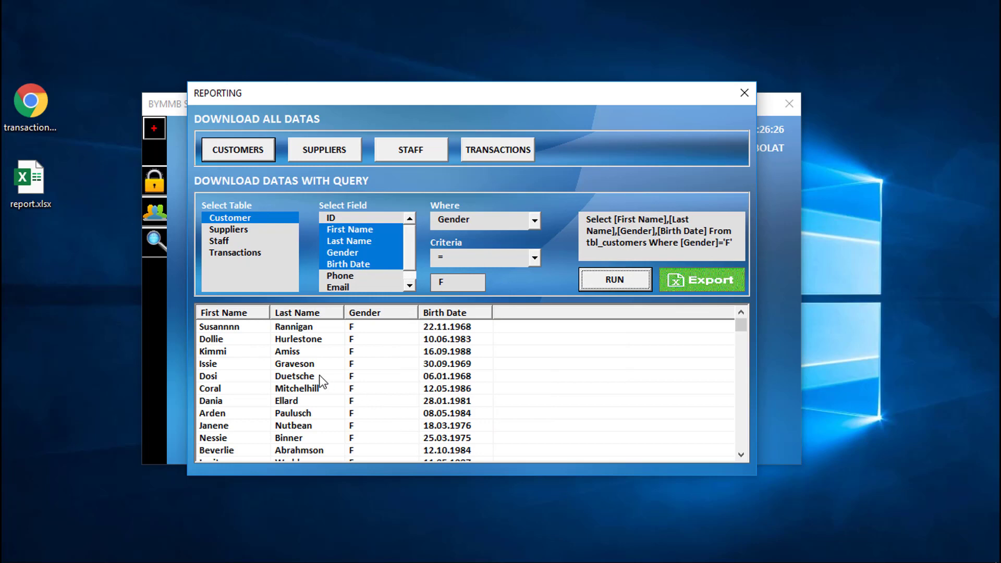
scroll(324, 377, down, 2)
scroll(323, 378, up, 5)
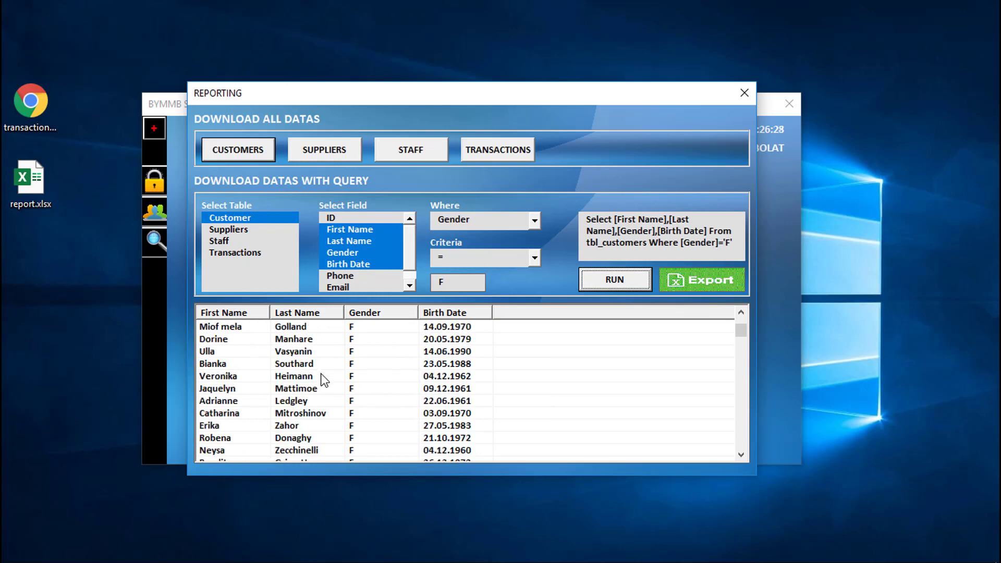
scroll(324, 378, down, 3)
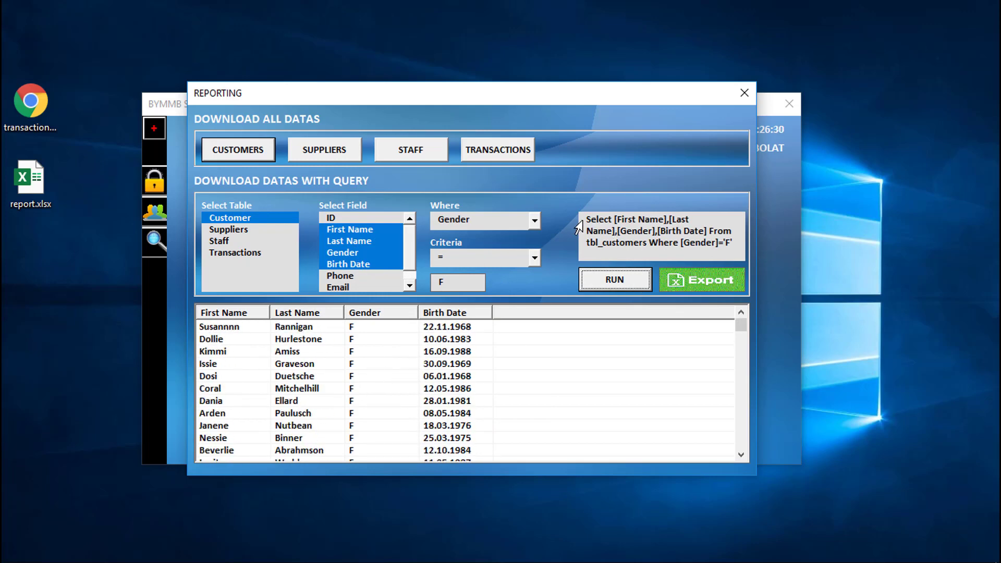
drag(585, 219, 732, 243)
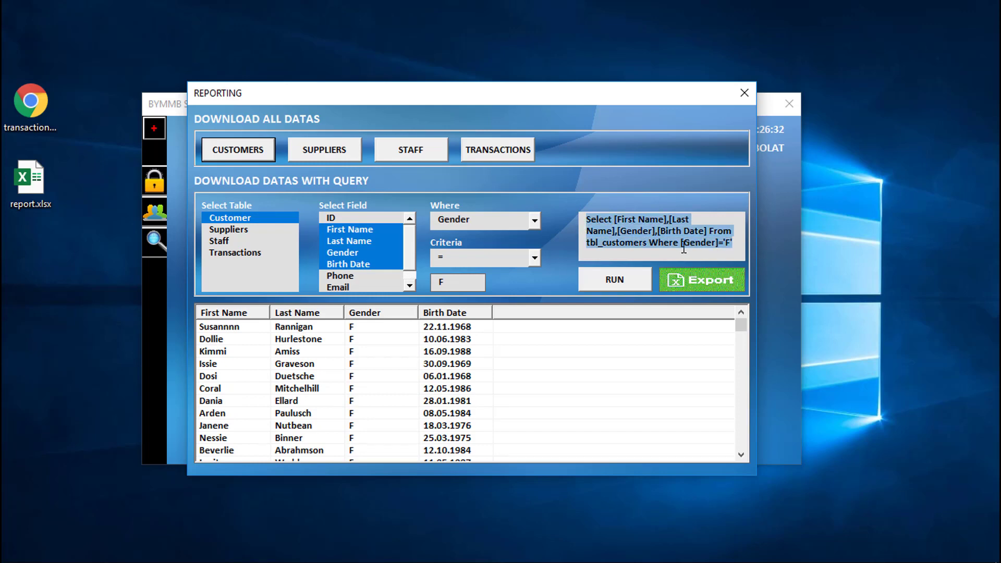
click(719, 249)
Step: Export the female-customer results over report.xlsx, widen Birth Date, and close without saving
click(708, 285)
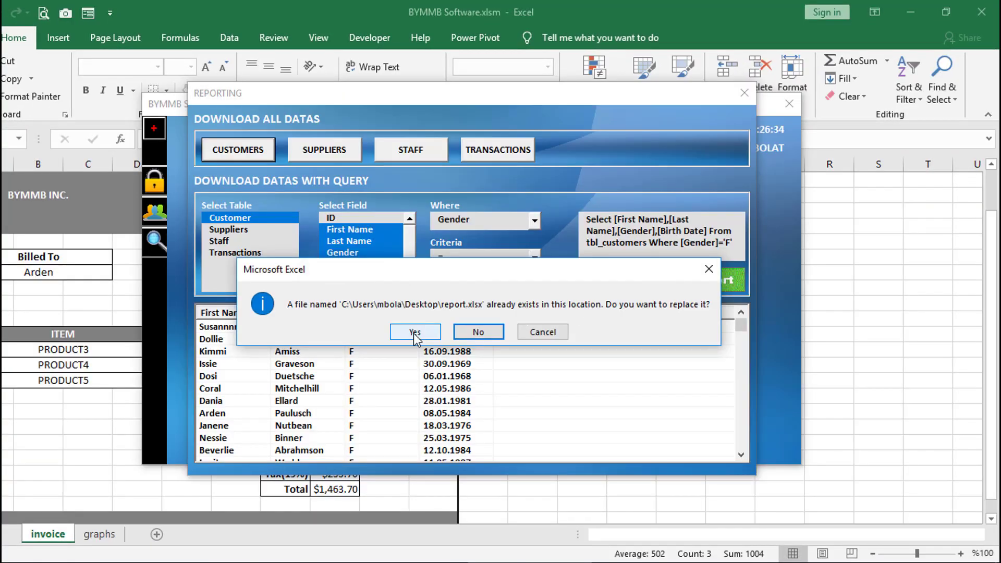
click(414, 333)
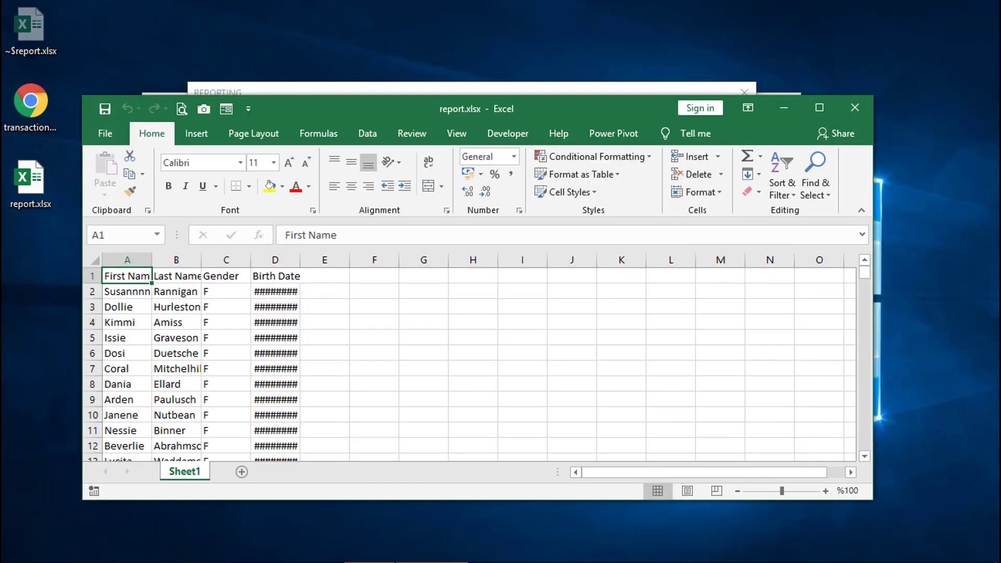
double_click(300, 260)
scroll(166, 317, down, 9)
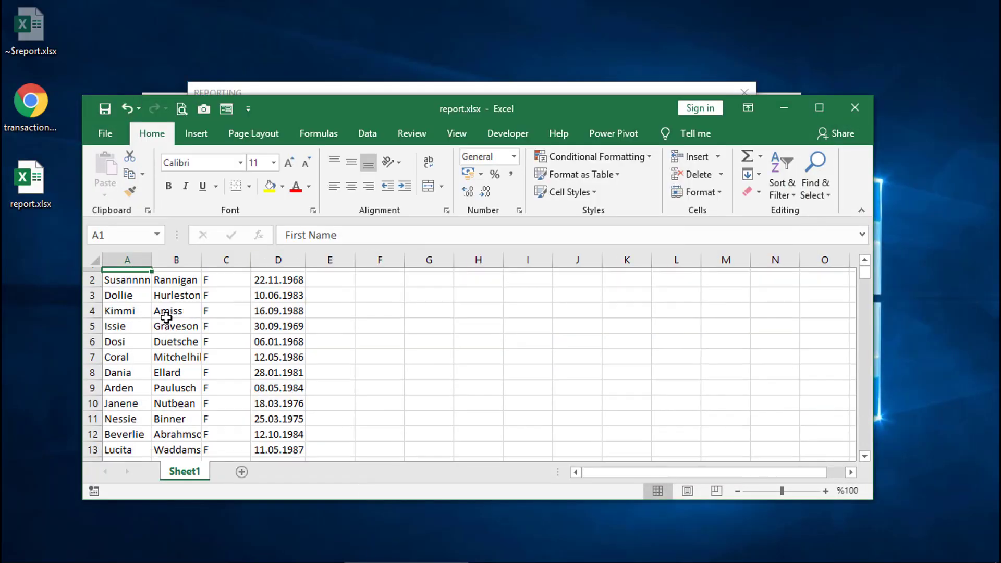
scroll(166, 317, down, 9)
click(855, 107)
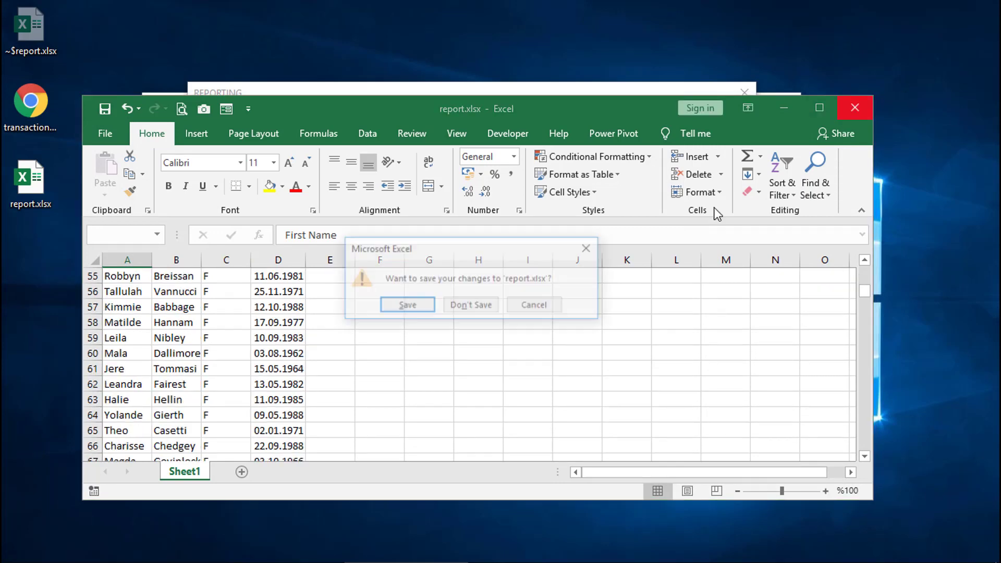
click(471, 306)
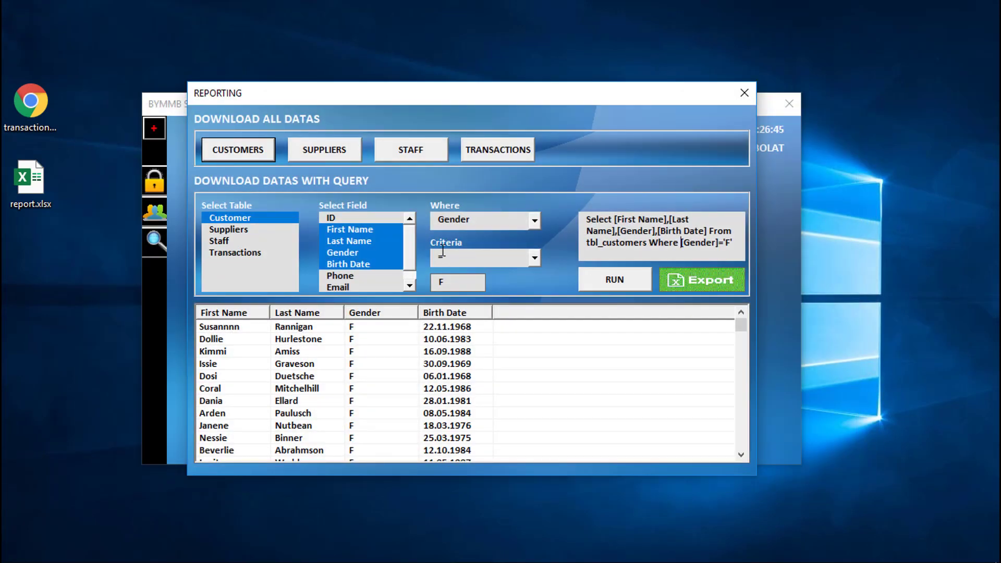
Step: Set the filter to Birth Date Between 01.01.1980 and 01.01.1985
click(535, 219)
click(475, 285)
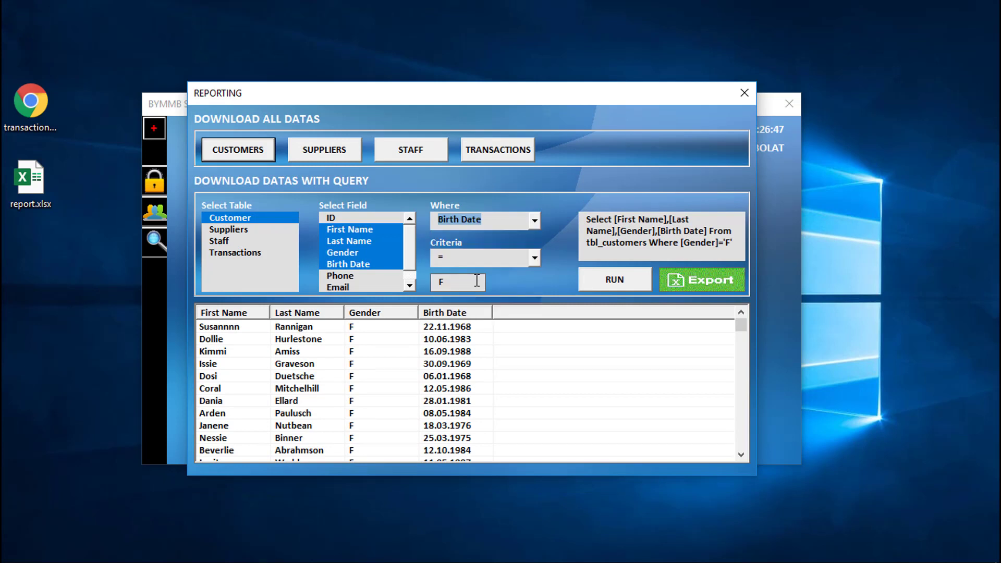
click(533, 259)
click(482, 331)
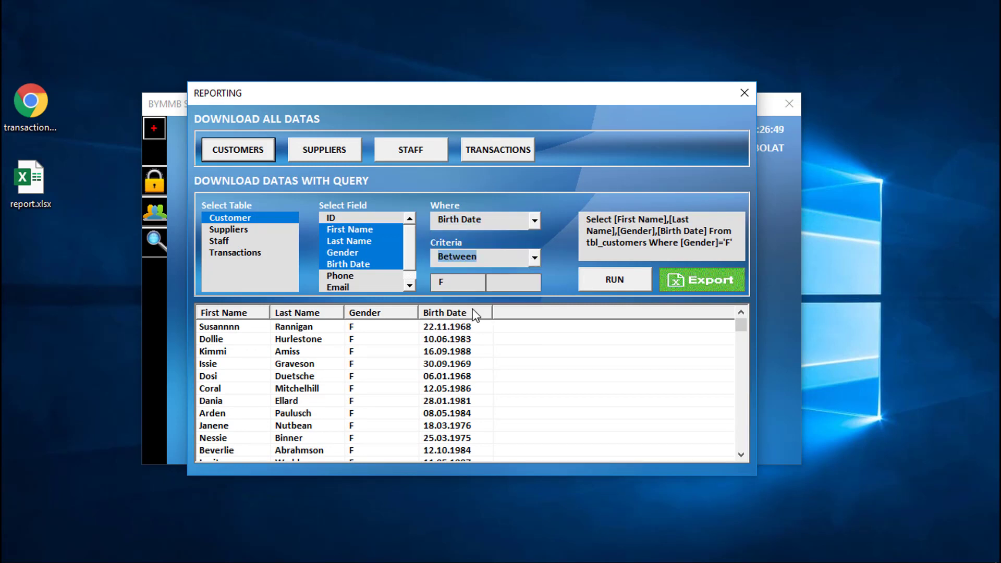
double_click(459, 284)
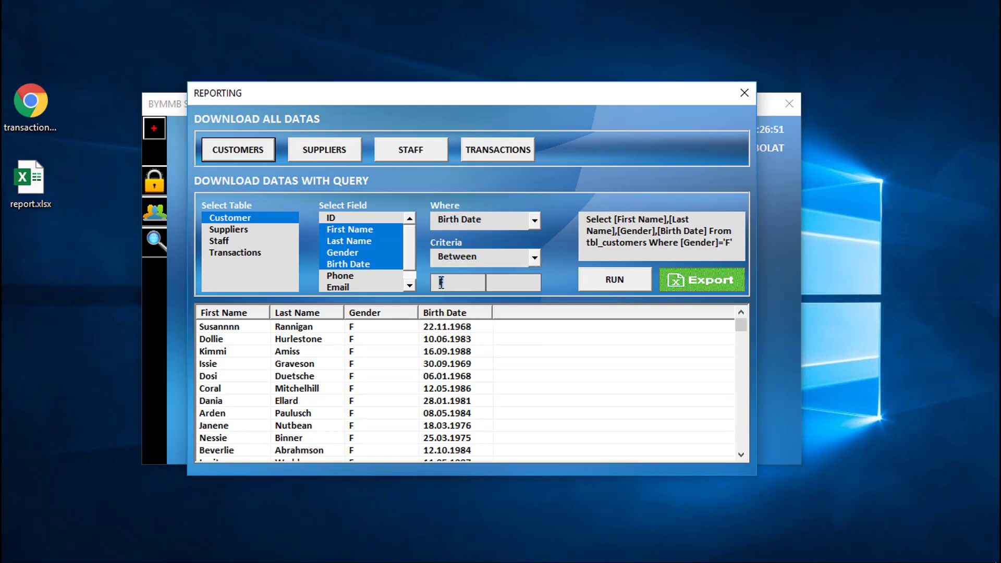
text(01.01.1980)
click(520, 283)
text(01.01.1985)
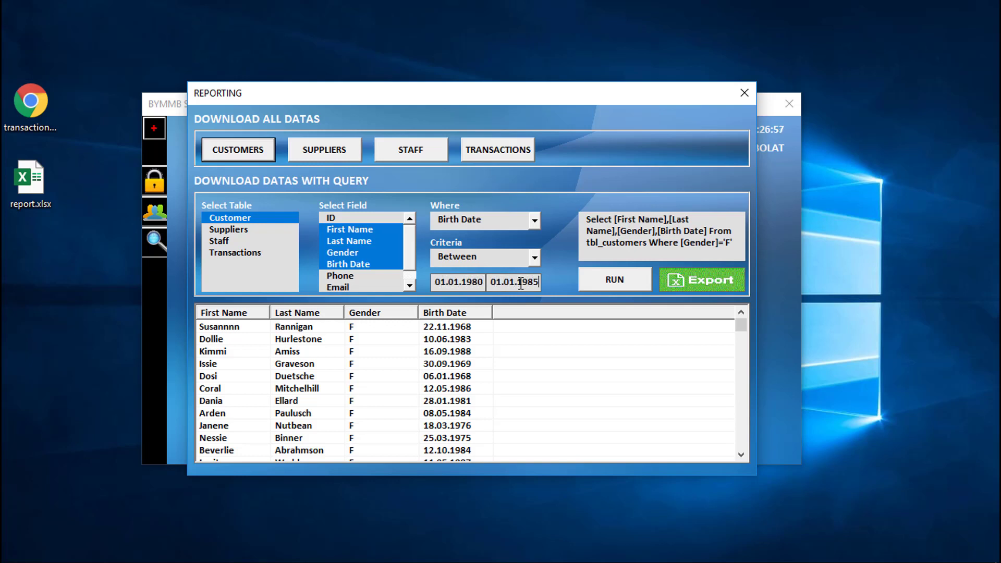
Step: Run the birth-date range query and scroll through the matching customers
click(617, 282)
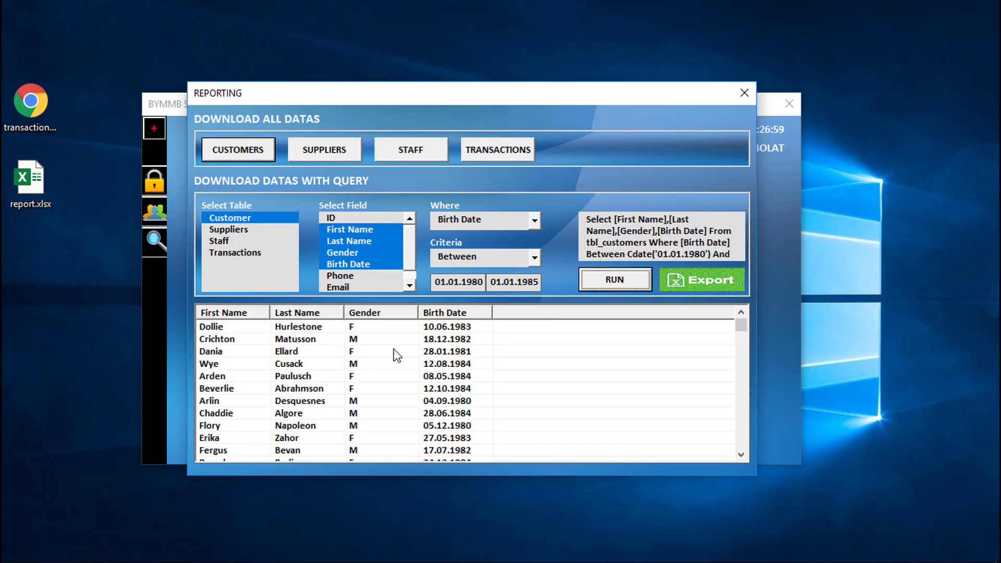
scroll(393, 349, down, 6)
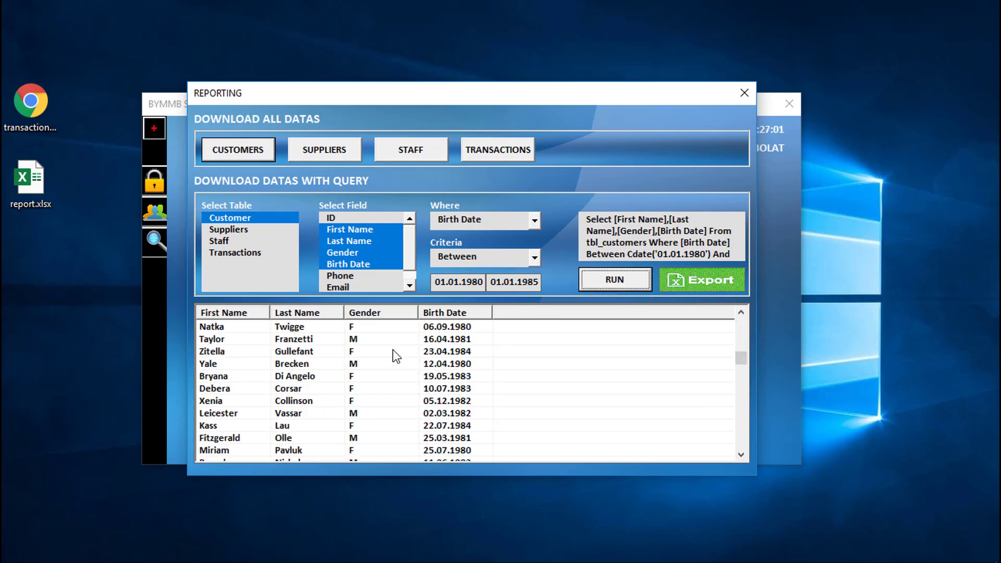
scroll(392, 349, down, 8)
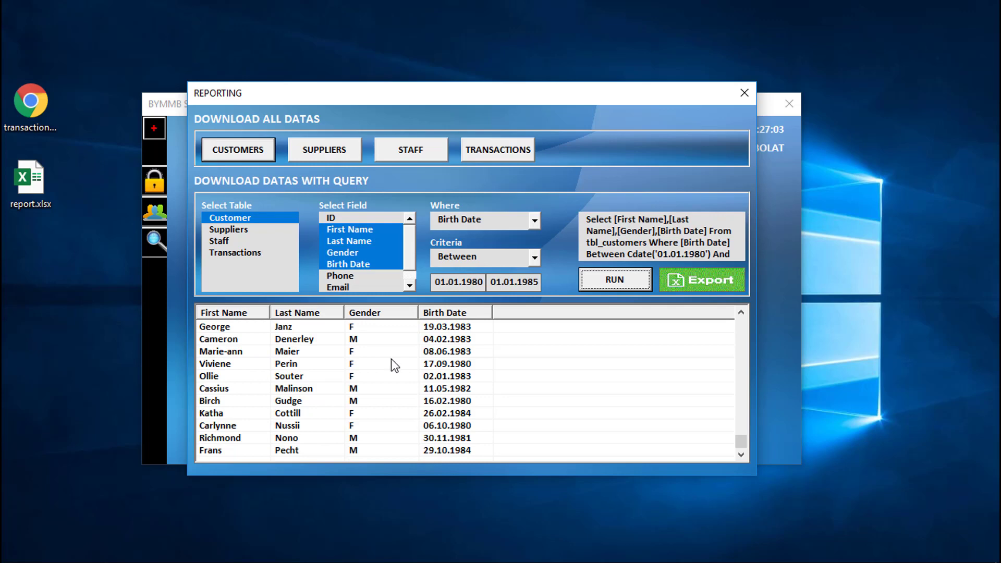
scroll(391, 359, up, 14)
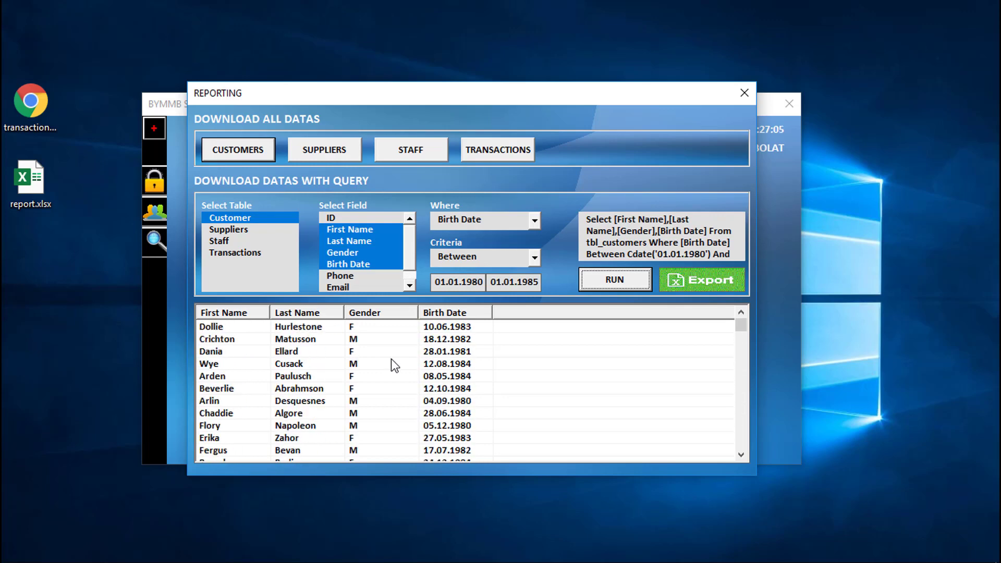
Step: Run a query filtering First Name Like 'A' to list customers whose names start with A
click(534, 221)
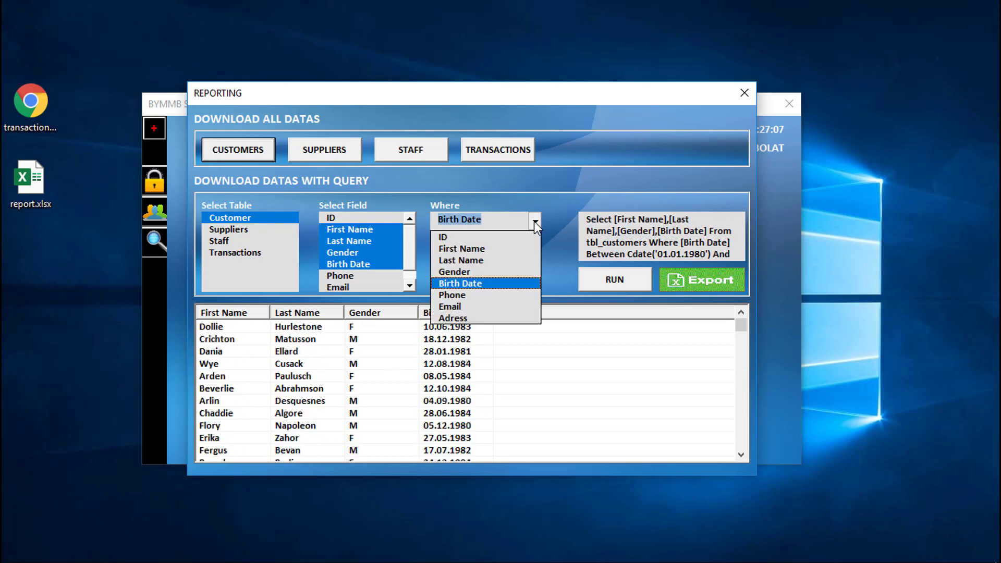
click(496, 250)
click(534, 257)
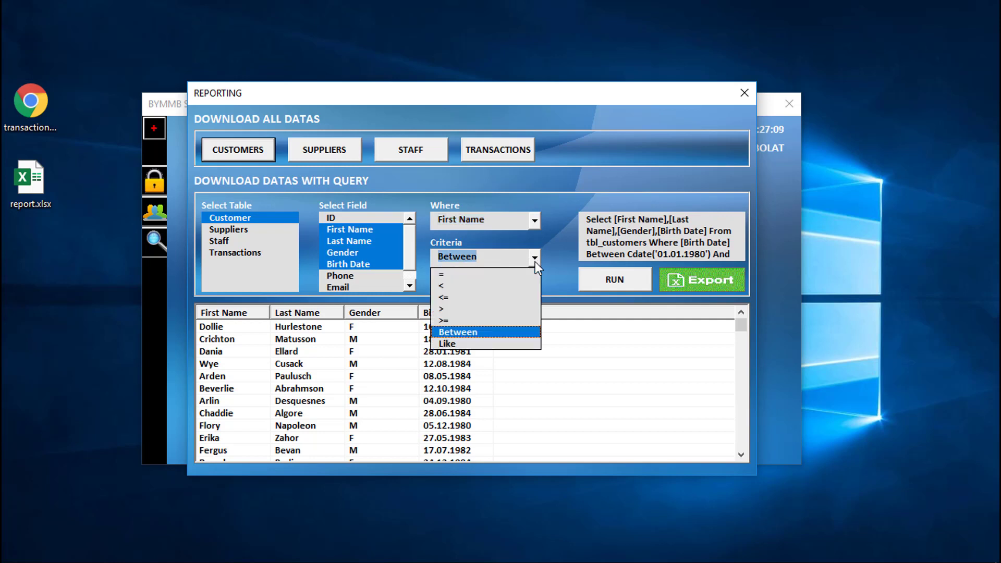
click(472, 343)
double_click(482, 279)
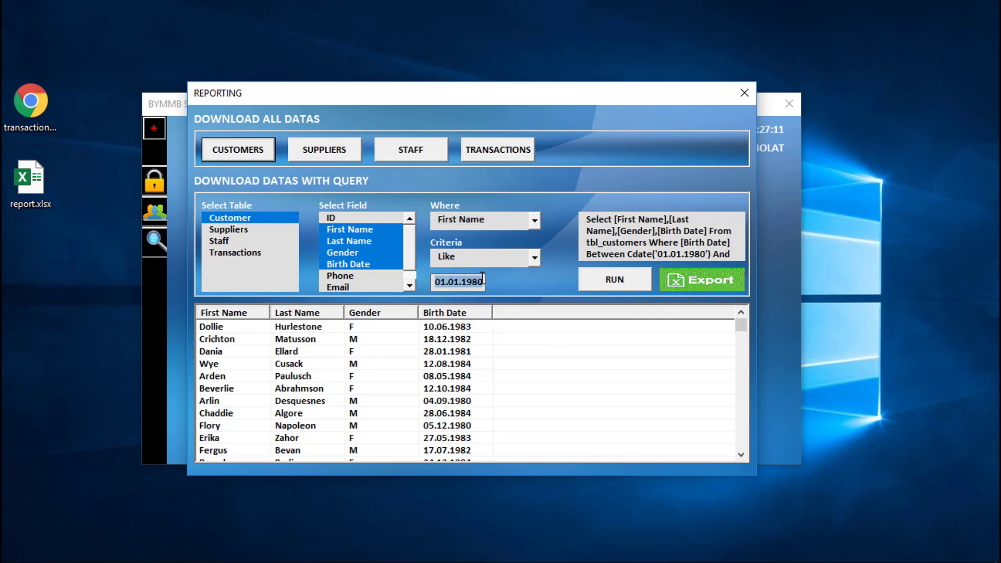
text(A)
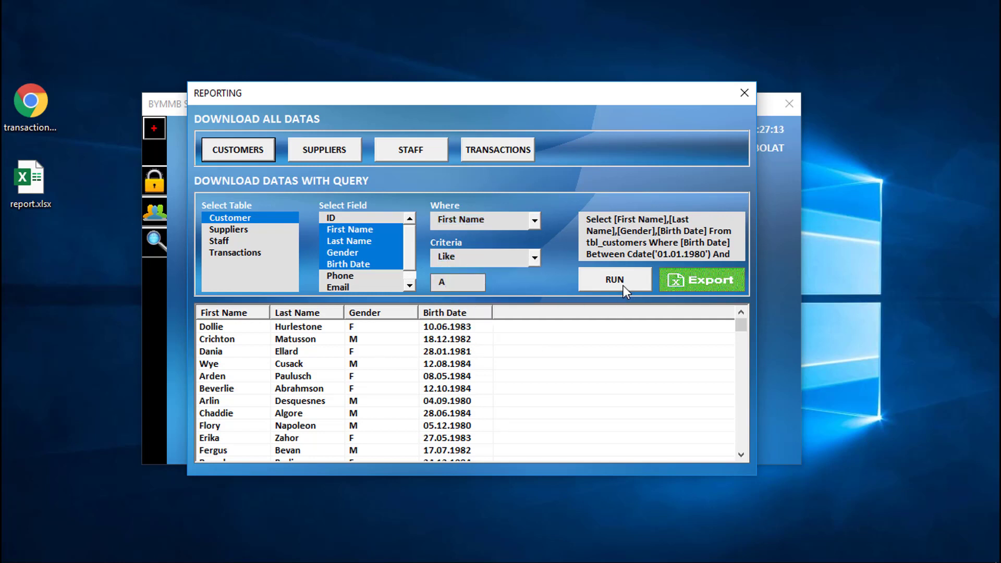
click(624, 285)
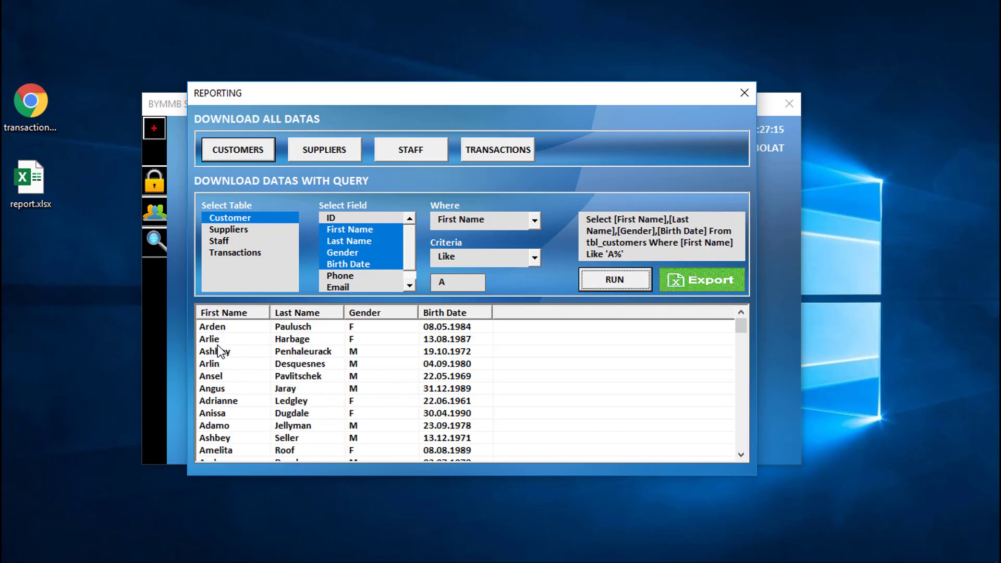
scroll(219, 352, down, 15)
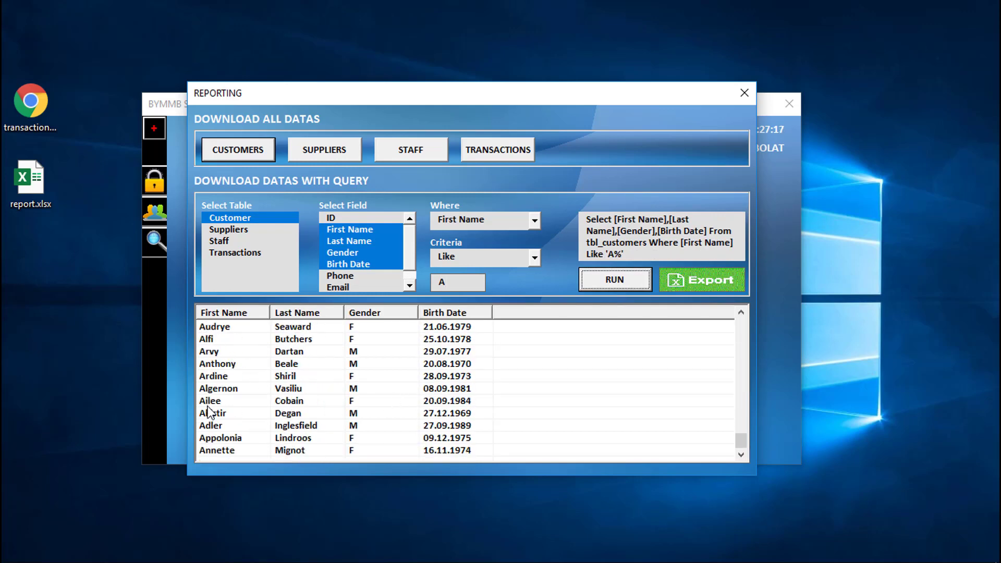
scroll(223, 435, up, 5)
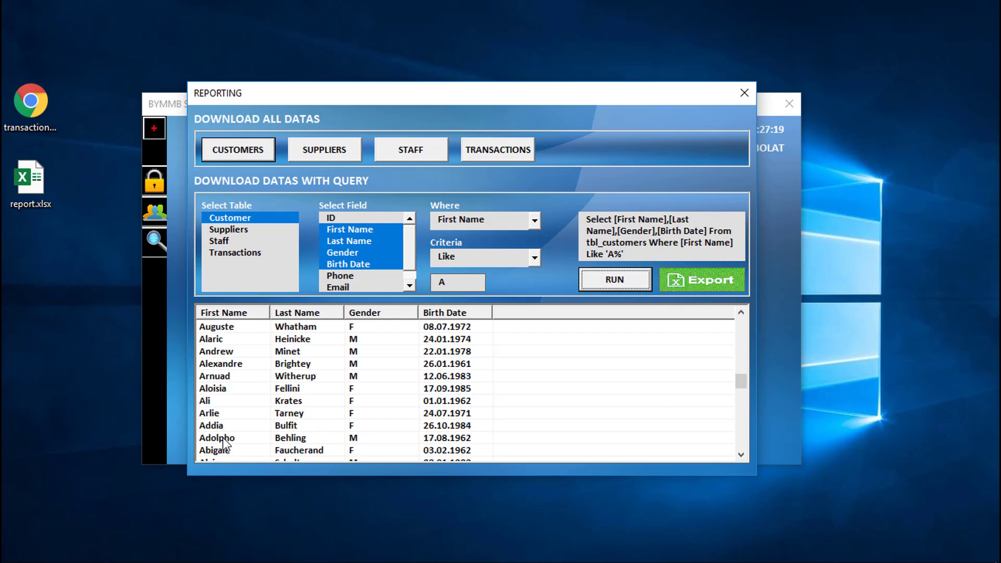
scroll(223, 443, up, 10)
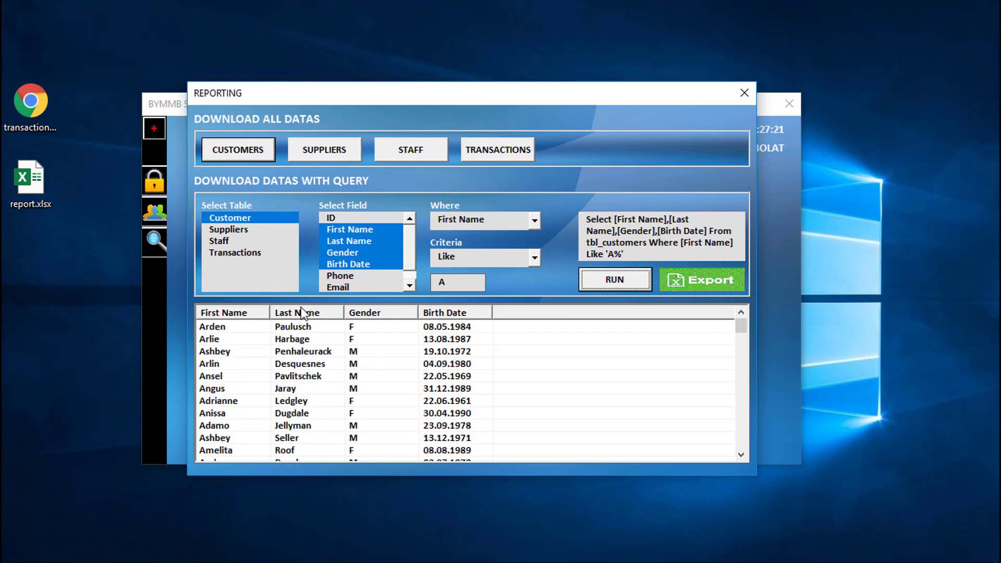
Step: Query the Transactions table, outputting the Product, Quantity and Amount fields
click(259, 253)
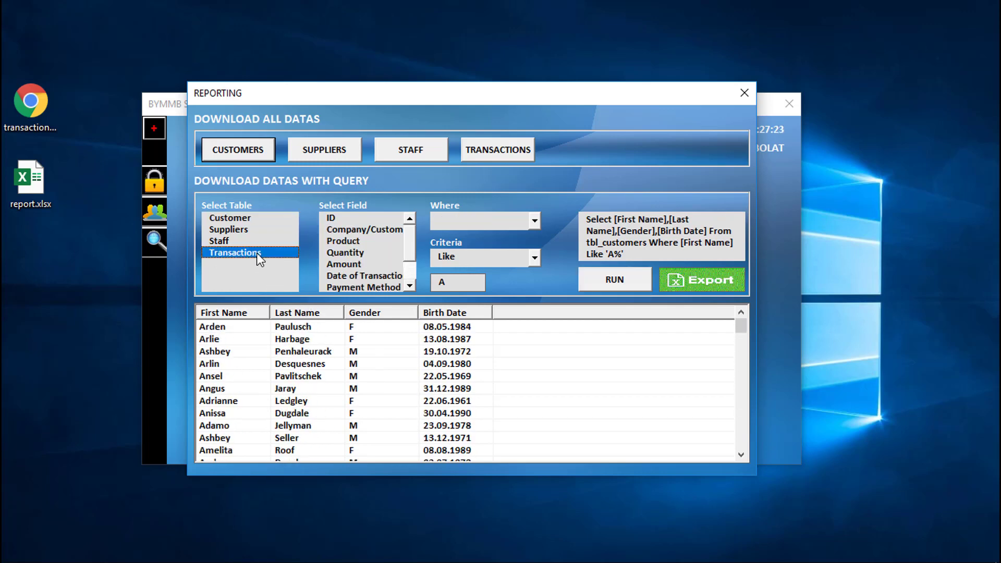
click(338, 242)
click(341, 253)
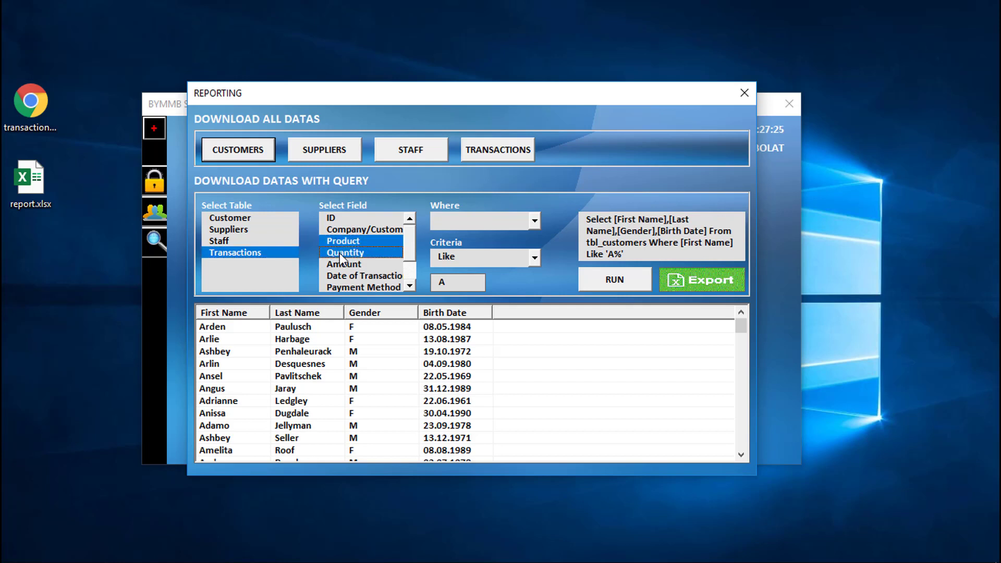
click(342, 266)
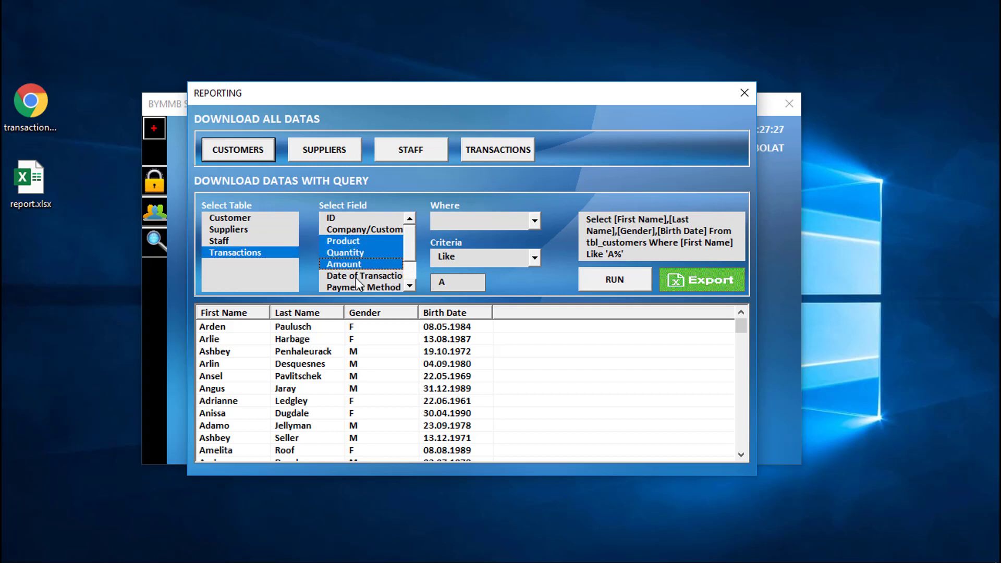
Step: Run the query filtered on Quantity greater than 5
click(534, 221)
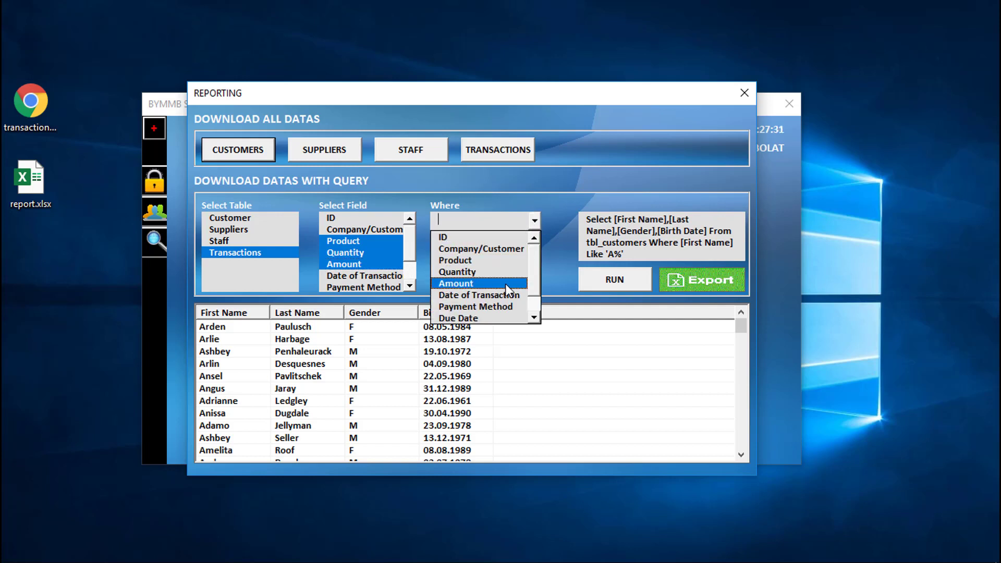
click(498, 272)
click(533, 259)
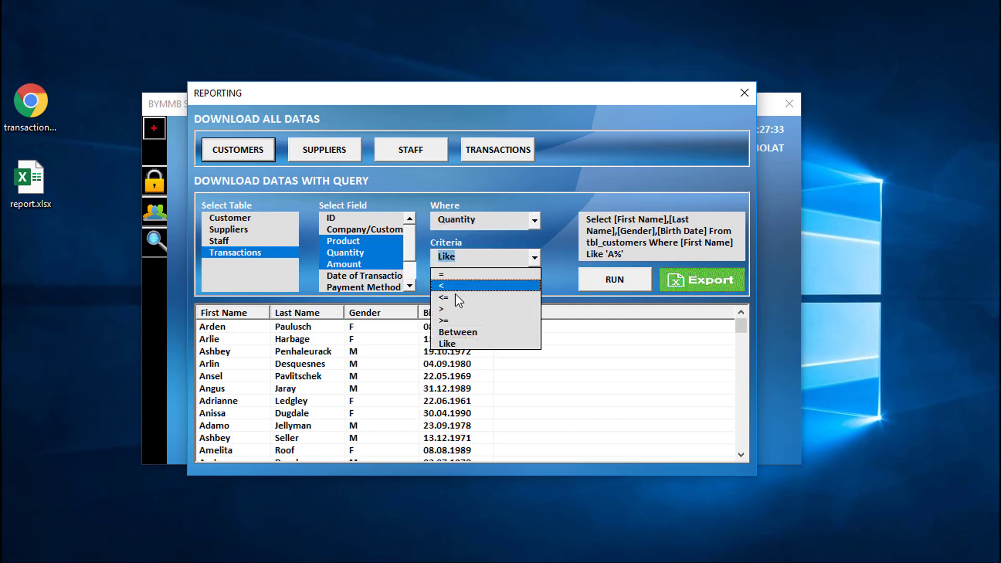
click(459, 309)
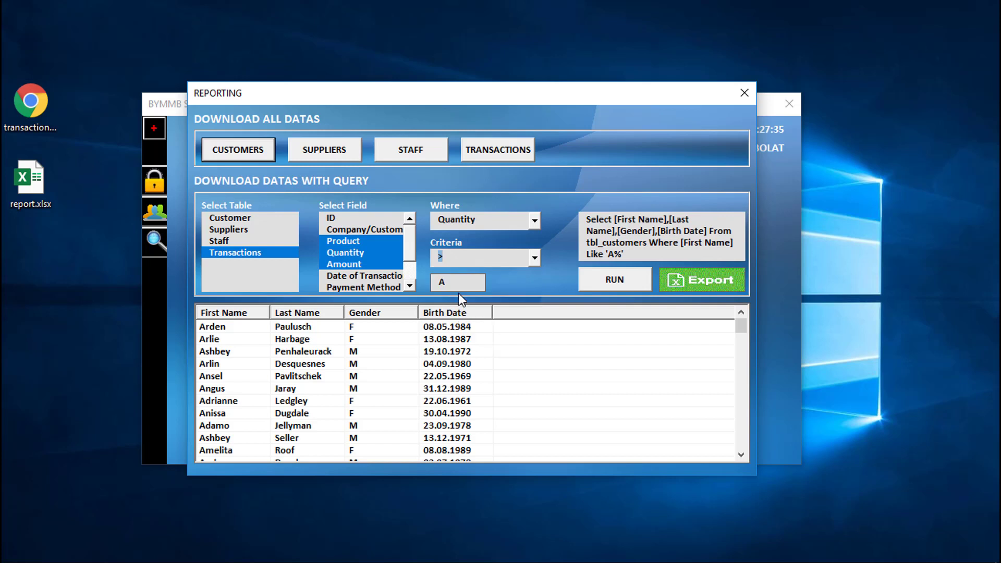
double_click(441, 282)
text(5)
click(592, 282)
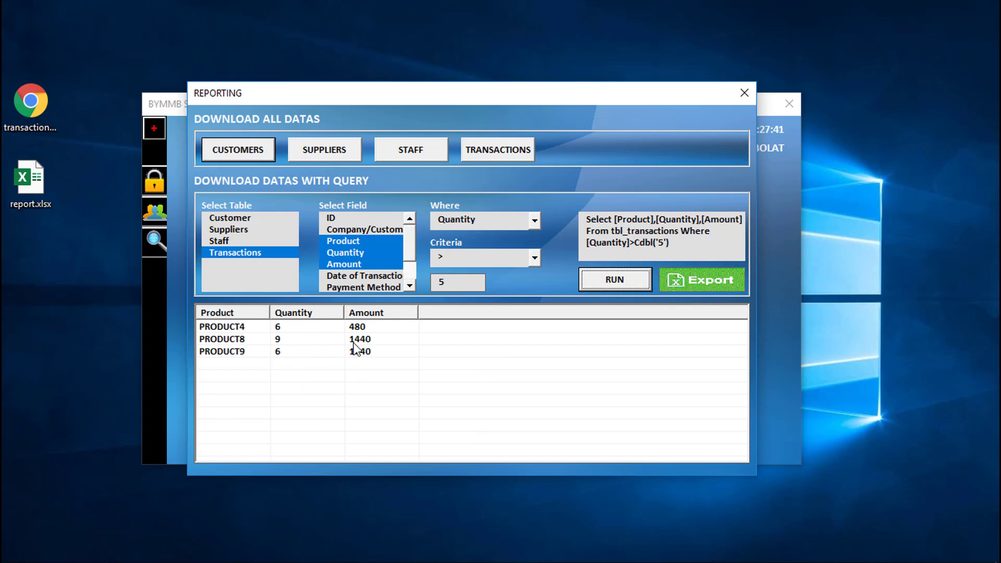
Step: Change the Quantity filter to Between 2 and 5 and rerun the query
click(535, 258)
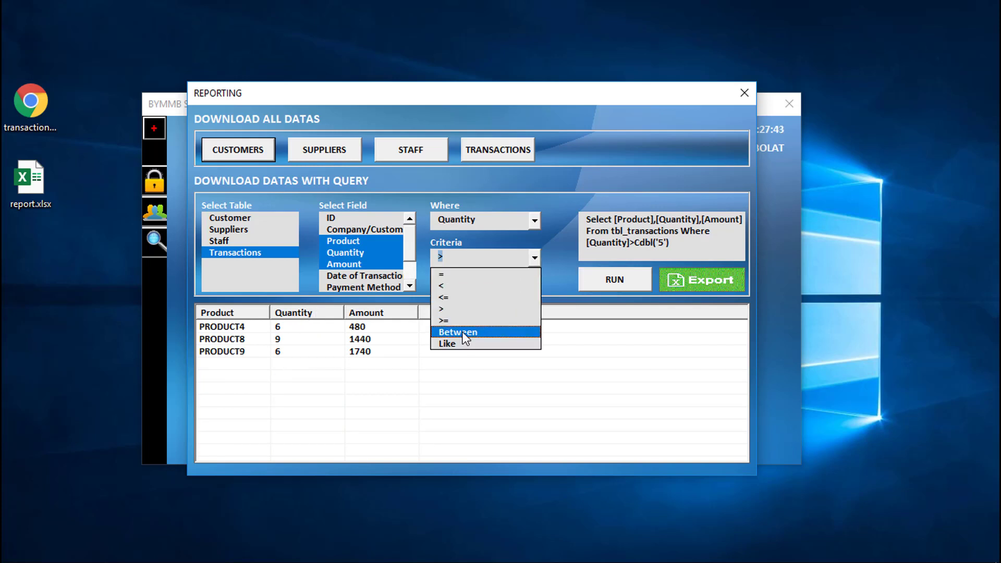
click(454, 330)
drag(450, 280, 430, 275)
text(2)
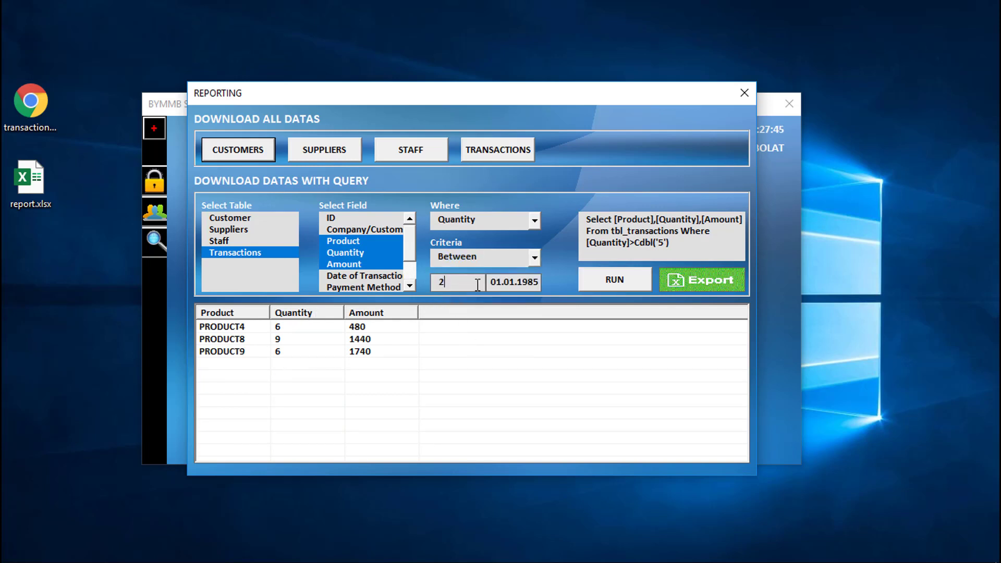
double_click(505, 284)
text(5)
click(618, 281)
scroll(259, 359, down, 4)
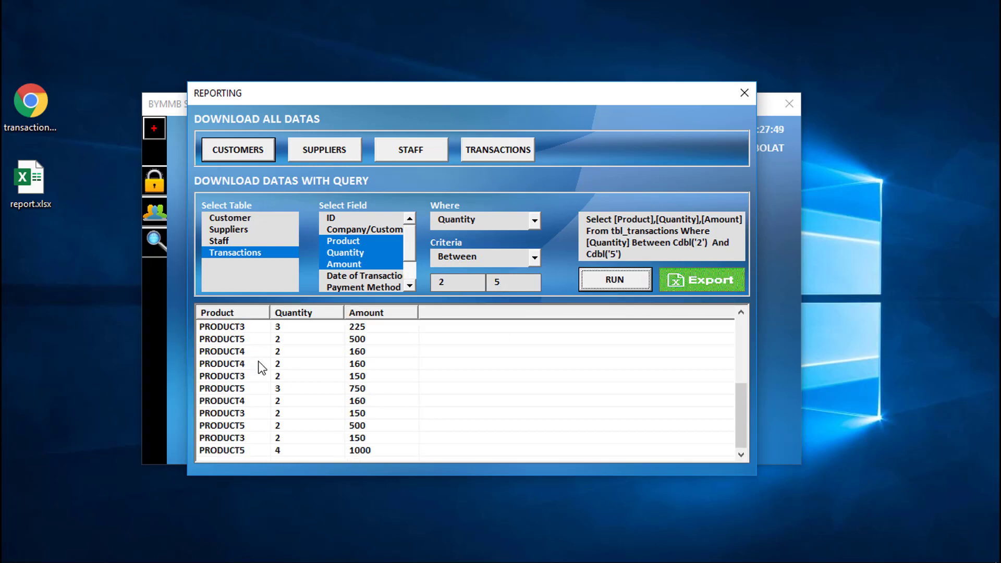
scroll(273, 398, up, 4)
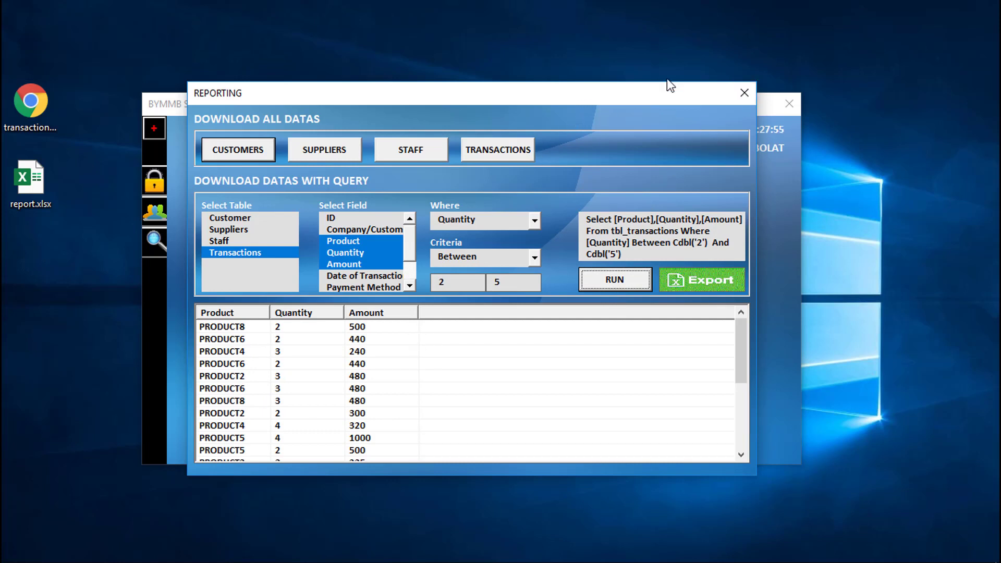
Step: Close the REPORTING window to return to the BYMMB main menu
click(745, 93)
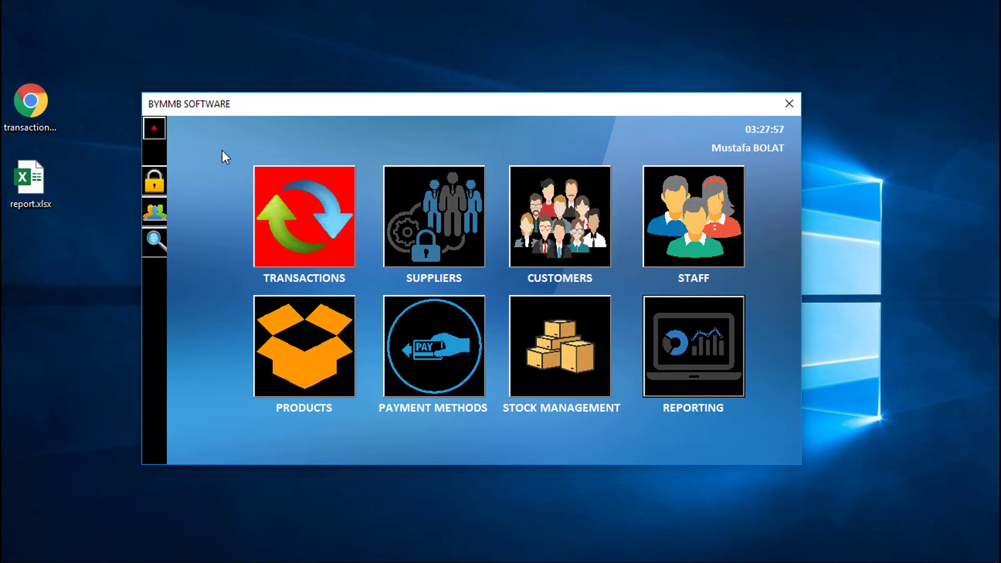